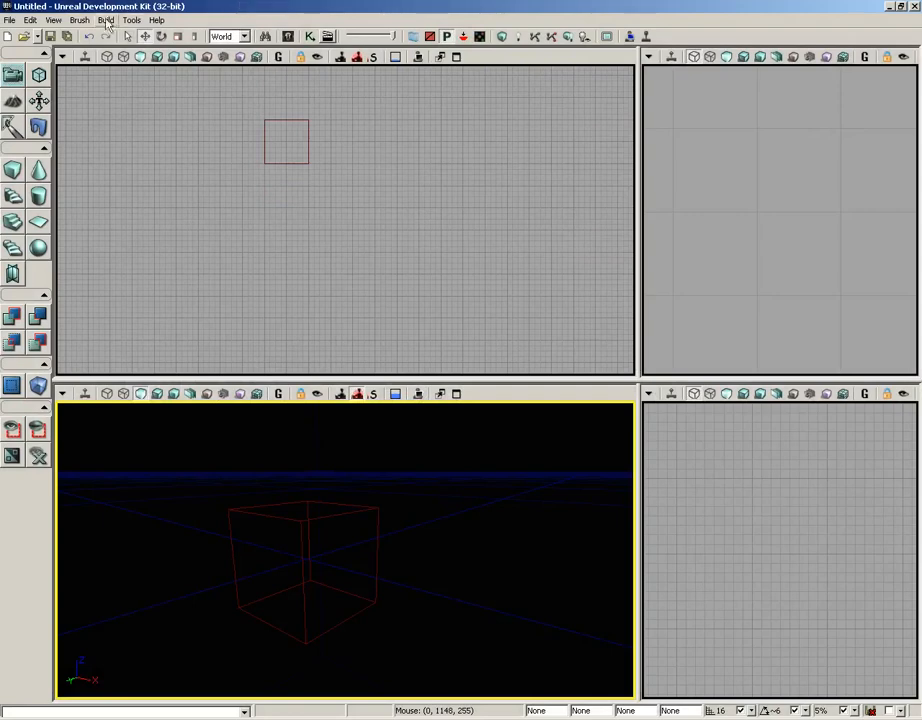
pyautogui.click(79, 20)
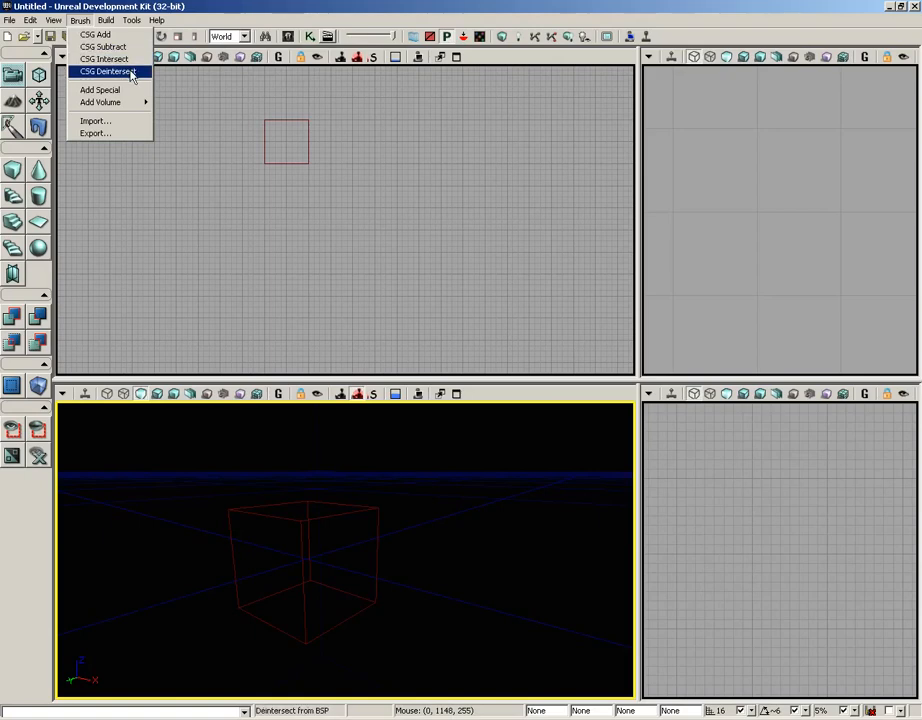
pyautogui.click(78, 22)
pyautogui.moveTo(466, 475); pyautogui.dragTo(467, 476)
pyautogui.moveTo(467, 476)
pyautogui.mouseDown(button='right')
pyautogui.moveTo(467, 521)
pyautogui.moveTo(467, 480)
pyautogui.mouseUp(button='right')
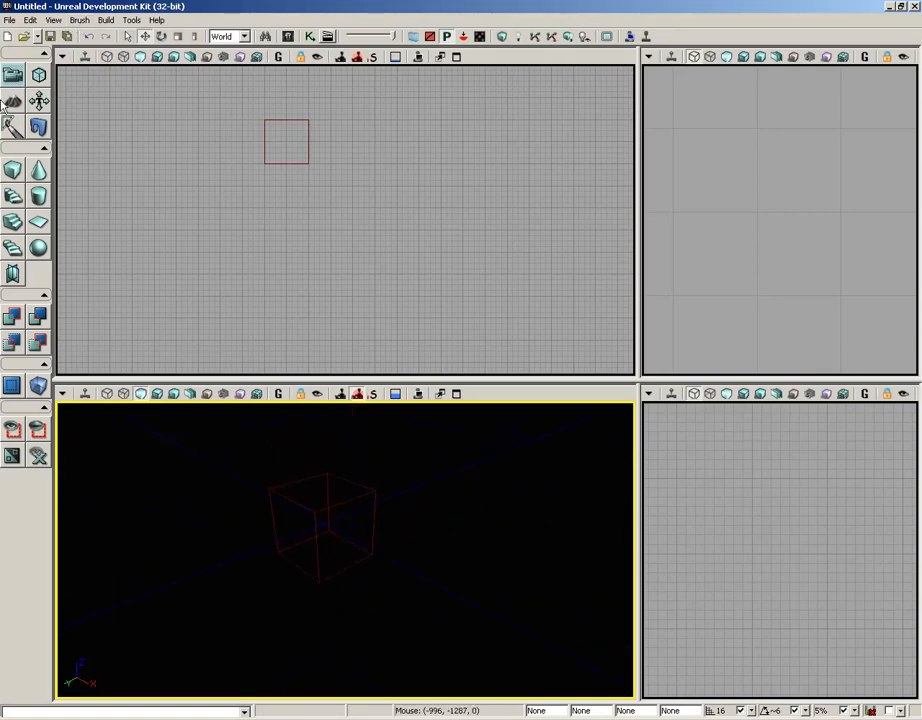
# Create a new map.
pyautogui.click(9, 20)
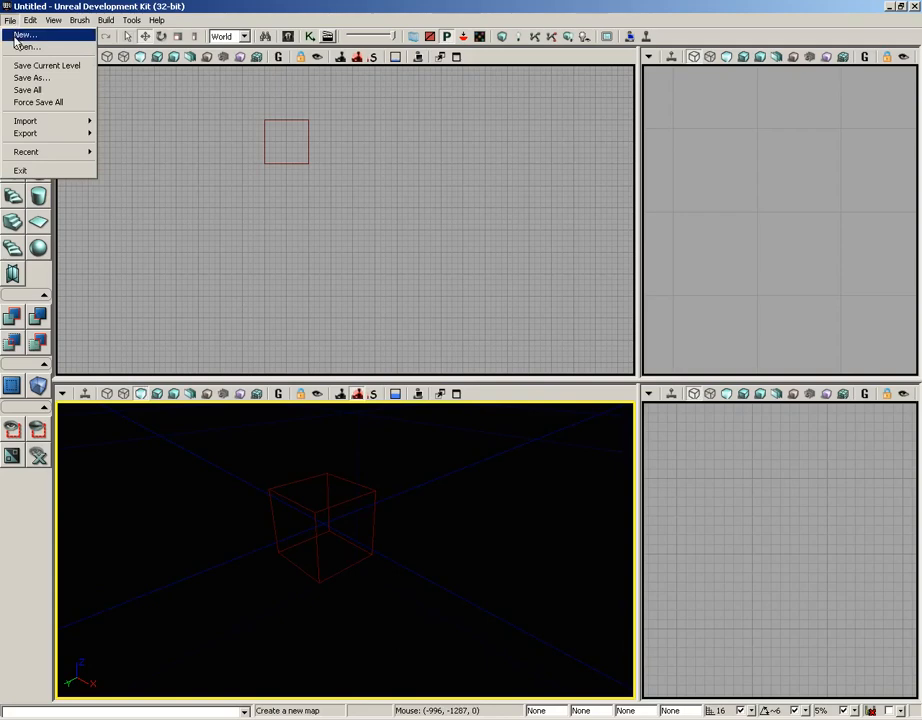
pyautogui.click(16, 33)
pyautogui.click(506, 353)
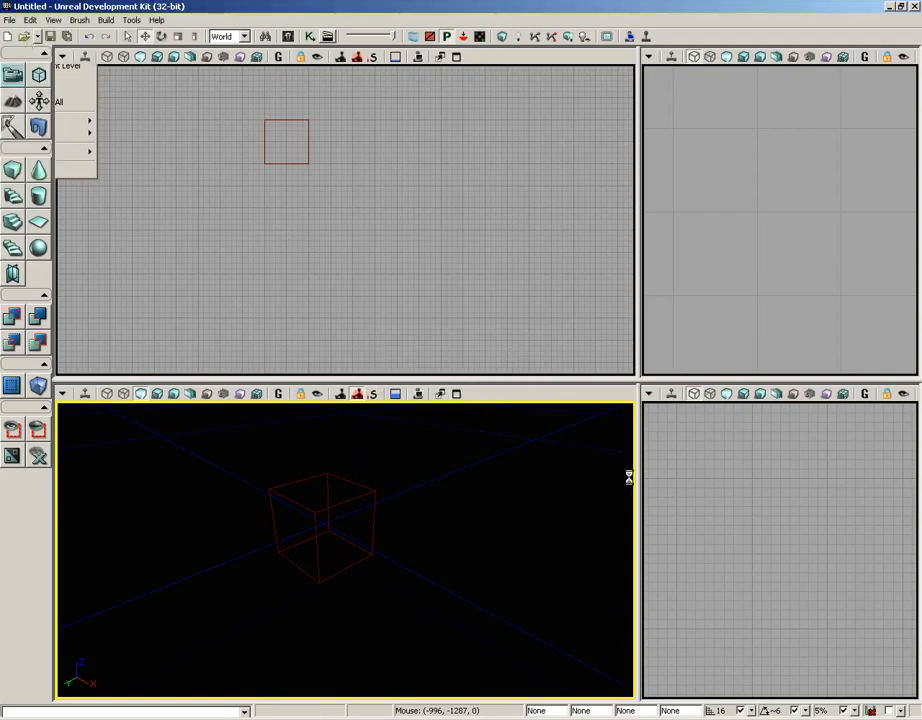
pyautogui.moveTo(481, 549)
pyautogui.mouseDown()
pyautogui.moveTo(463, 486)
pyautogui.moveTo(479, 543)
pyautogui.mouseUp()
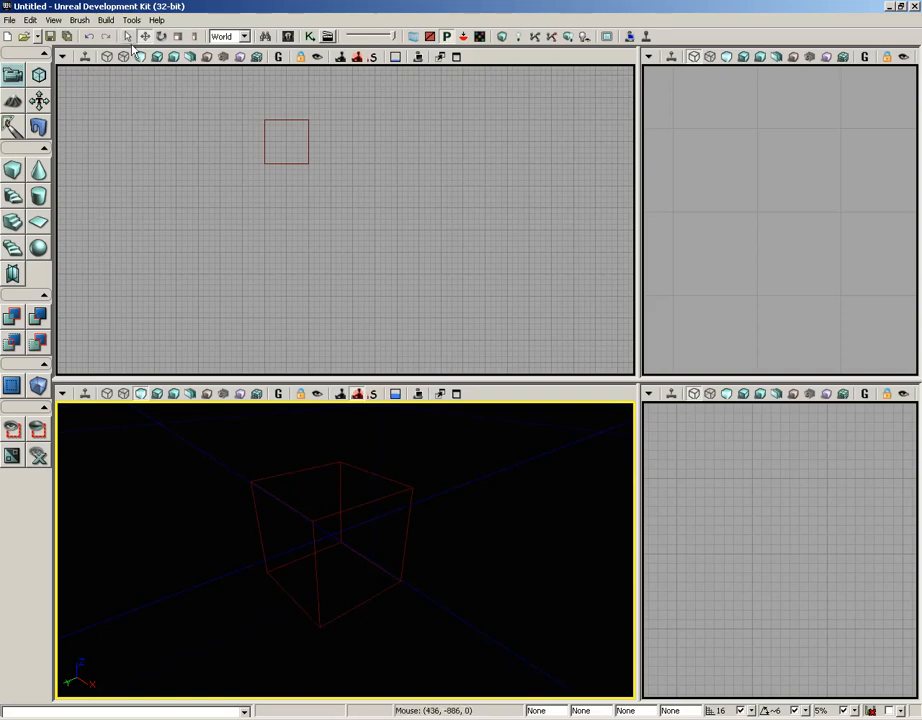
# Add a solid cube to the level from the builder brush with CSG Add.
pyautogui.click(79, 21)
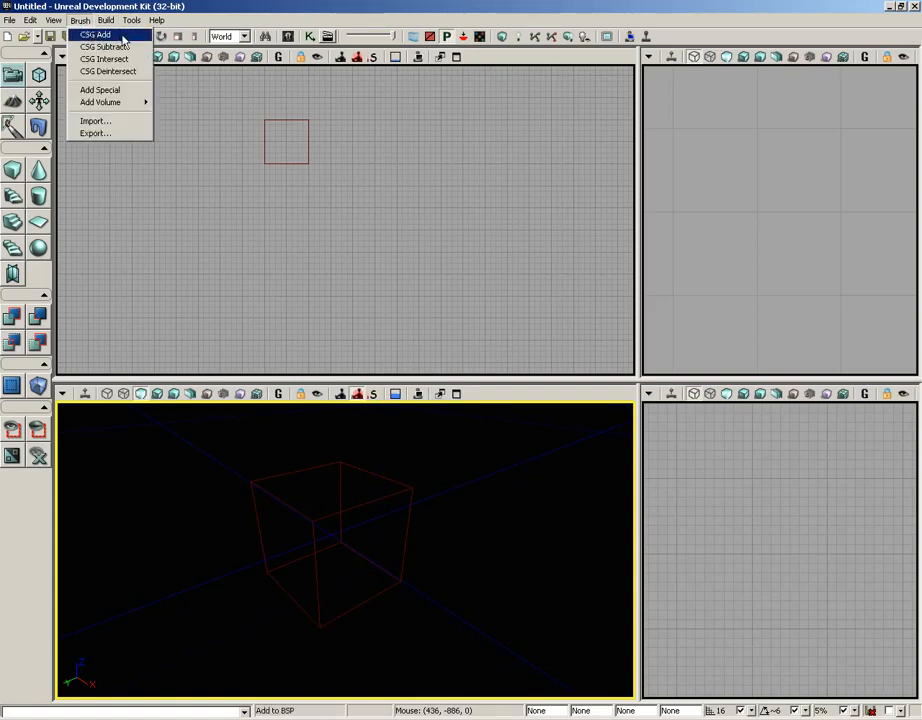
pyautogui.click(123, 37)
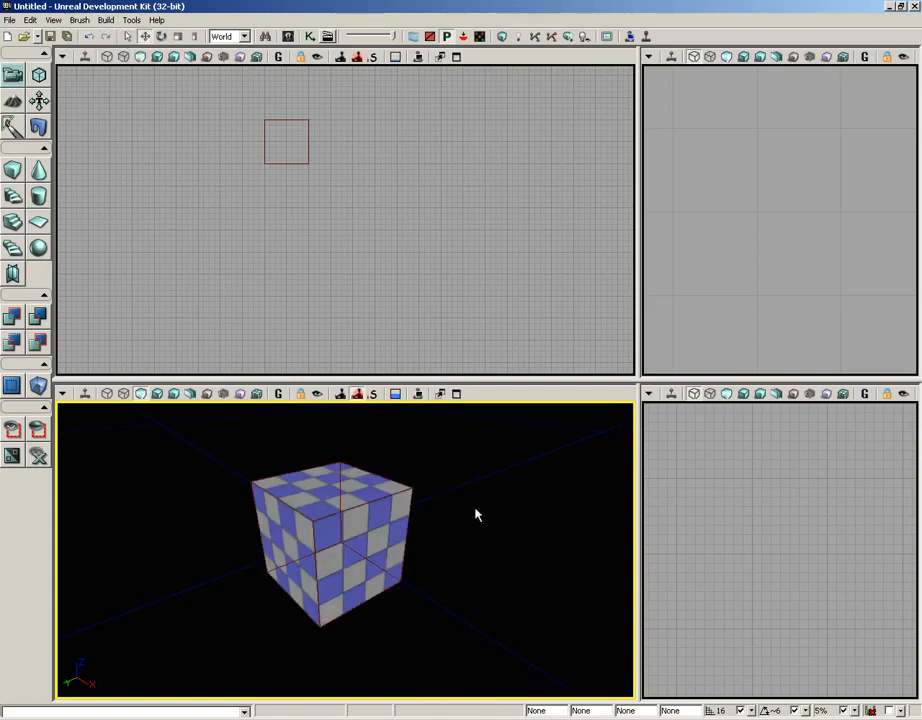
pyautogui.moveTo(475, 512)
pyautogui.mouseDown()
pyautogui.moveTo(578, 504)
pyautogui.moveTo(539, 504)
pyautogui.mouseUp()
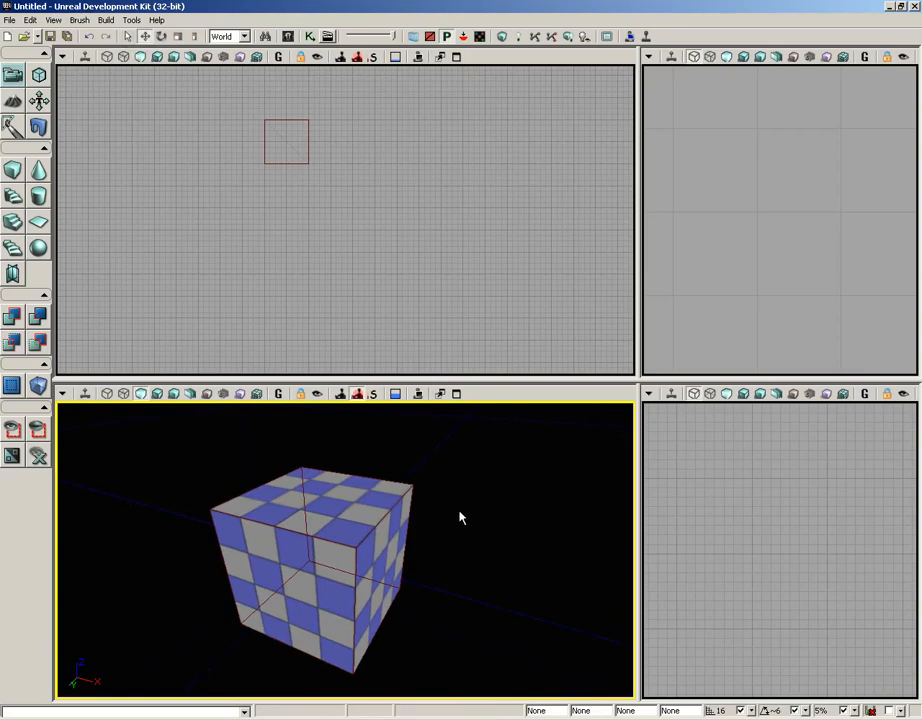
pyautogui.moveTo(460, 517); pyautogui.dragTo(467, 541)
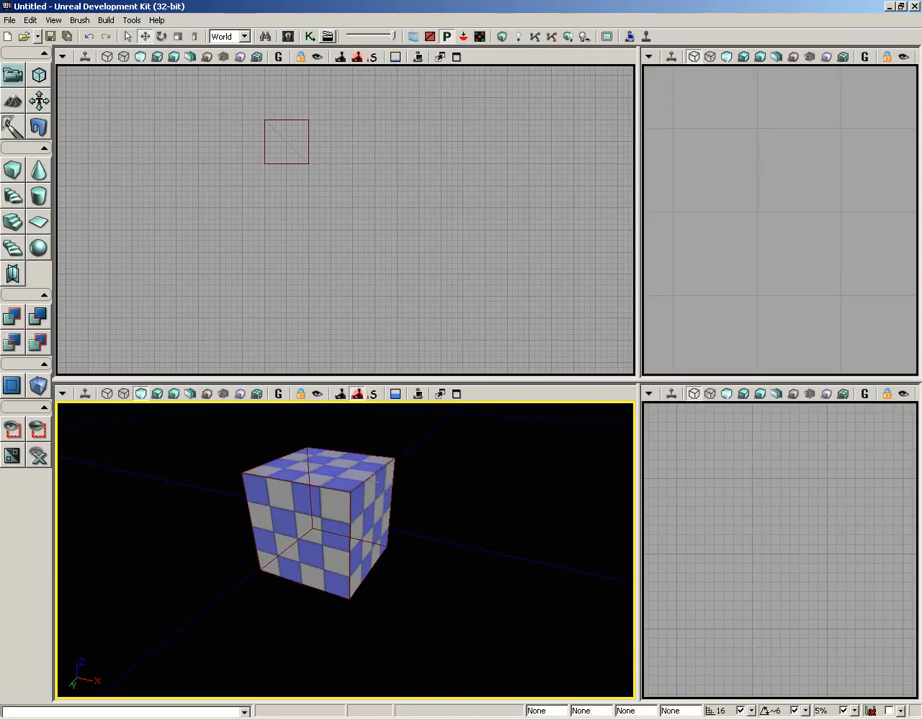
# Move the builder brush along Y beside the first cube, leaving a small gap, and add a second cube with CSG Add.
pyautogui.click(307, 169)
pyautogui.moveTo(307, 169)
pyautogui.mouseDown()
pyautogui.moveTo(355, 127)
pyautogui.moveTo(354, 290)
pyautogui.moveTo(403, 259)
pyautogui.mouseUp()
pyautogui.moveTo(457, 489)
pyautogui.mouseDown()
pyautogui.moveTo(383, 510)
pyautogui.moveTo(627, 524)
pyautogui.moveTo(496, 514)
pyautogui.moveTo(605, 490)
pyautogui.moveTo(547, 489)
pyautogui.moveTo(562, 488)
pyautogui.mouseUp()
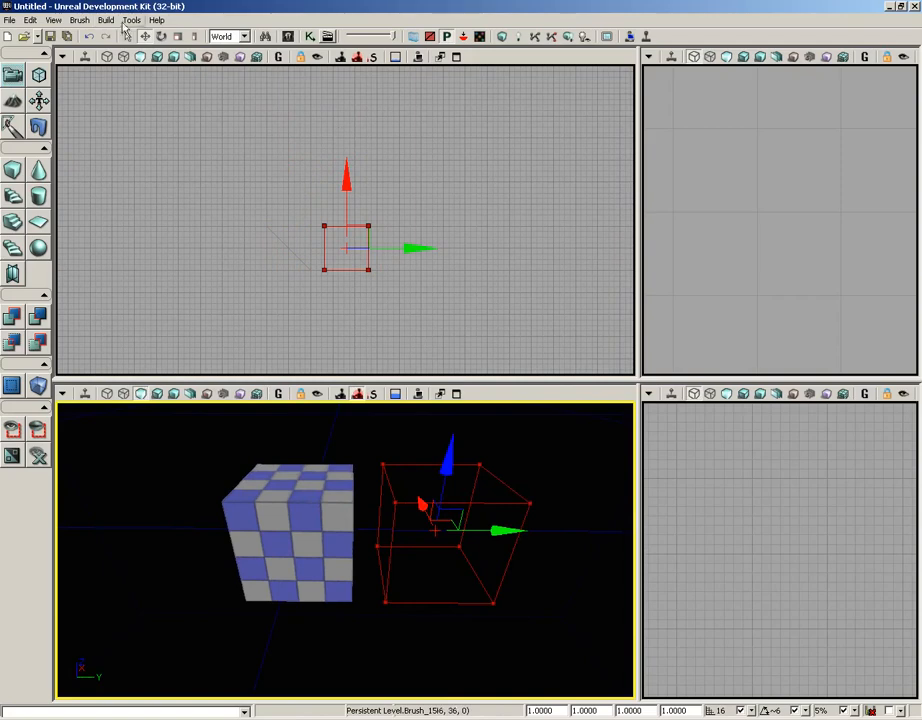
pyautogui.click(79, 20)
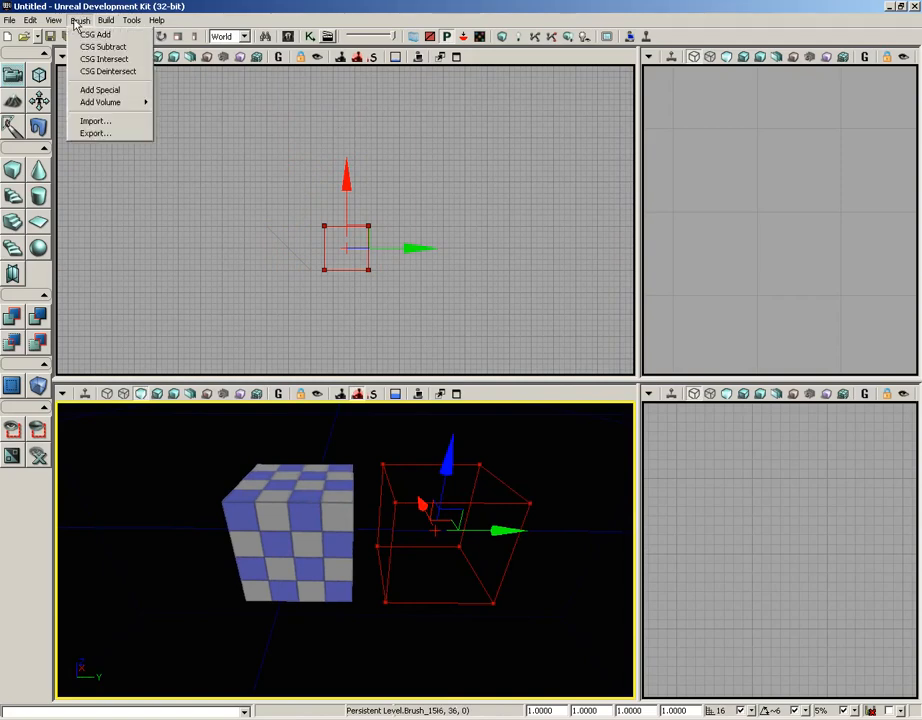
pyautogui.click(82, 33)
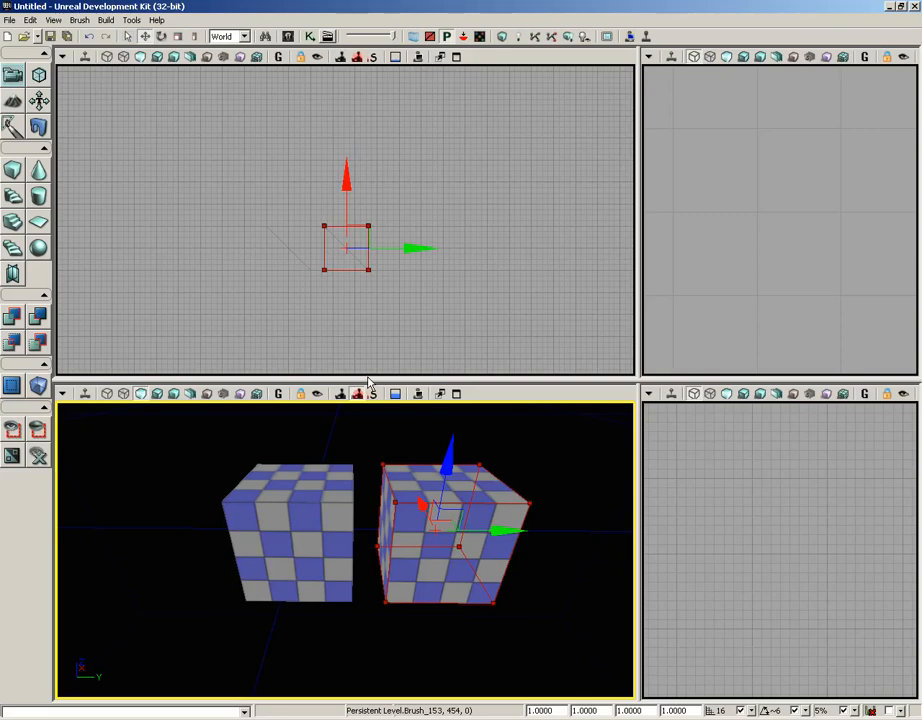
# Center the builder brush over the gap and raise it so its lower part overlaps the tops of both cubes.
pyautogui.moveTo(513, 531); pyautogui.dragTo(420, 531)
pyautogui.moveTo(355, 466); pyautogui.dragTo(355, 400)
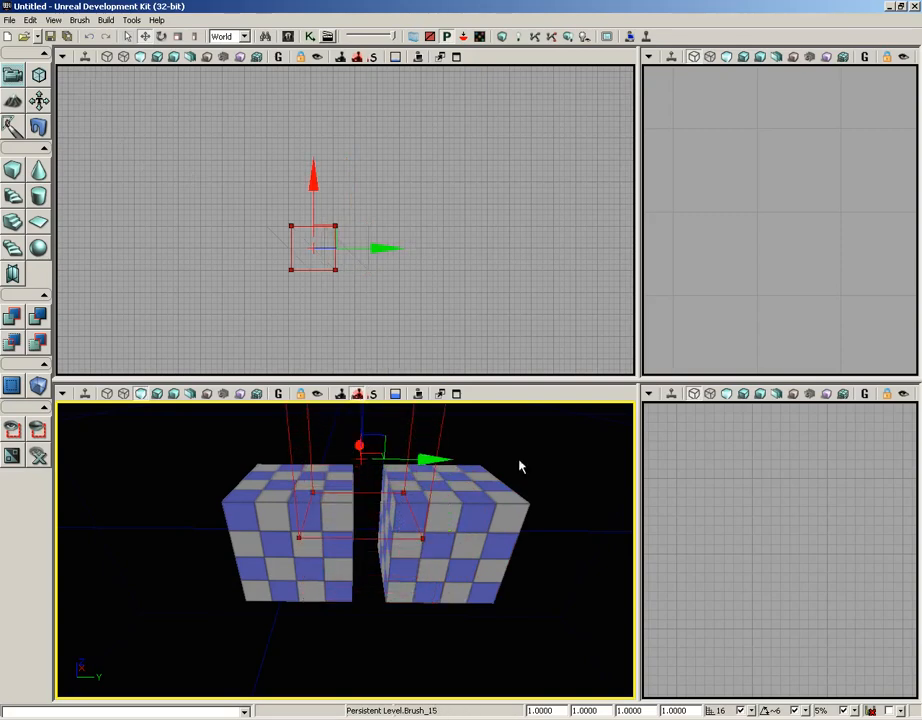
pyautogui.moveTo(554, 461); pyautogui.dragTo(554, 435, button='middle')
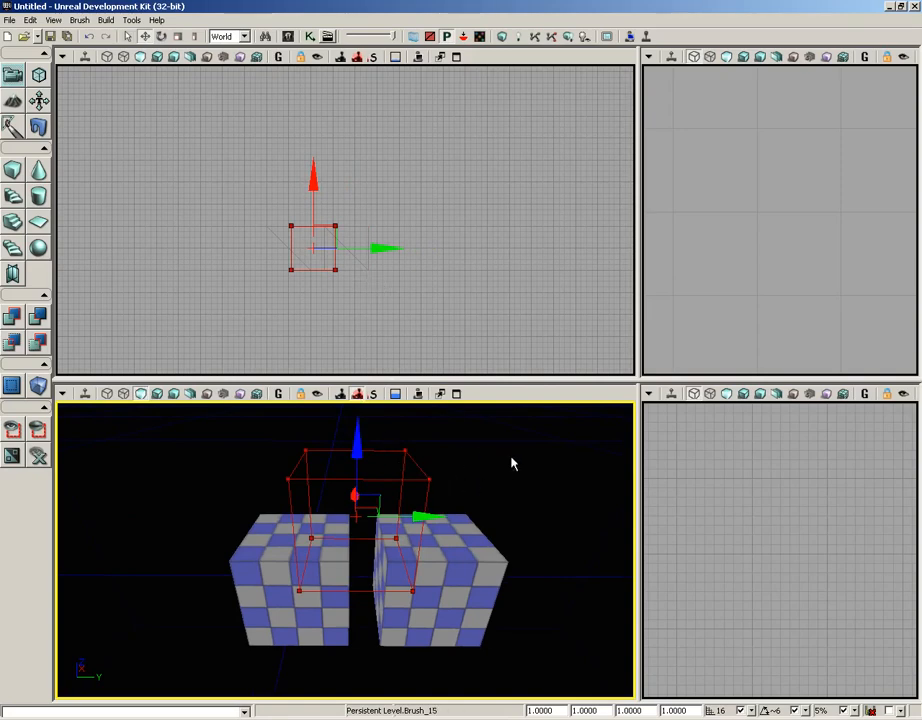
pyautogui.moveTo(514, 461); pyautogui.dragTo(525, 469, button='middle')
pyautogui.moveTo(525, 469); pyautogui.dragTo(522, 425, button='right')
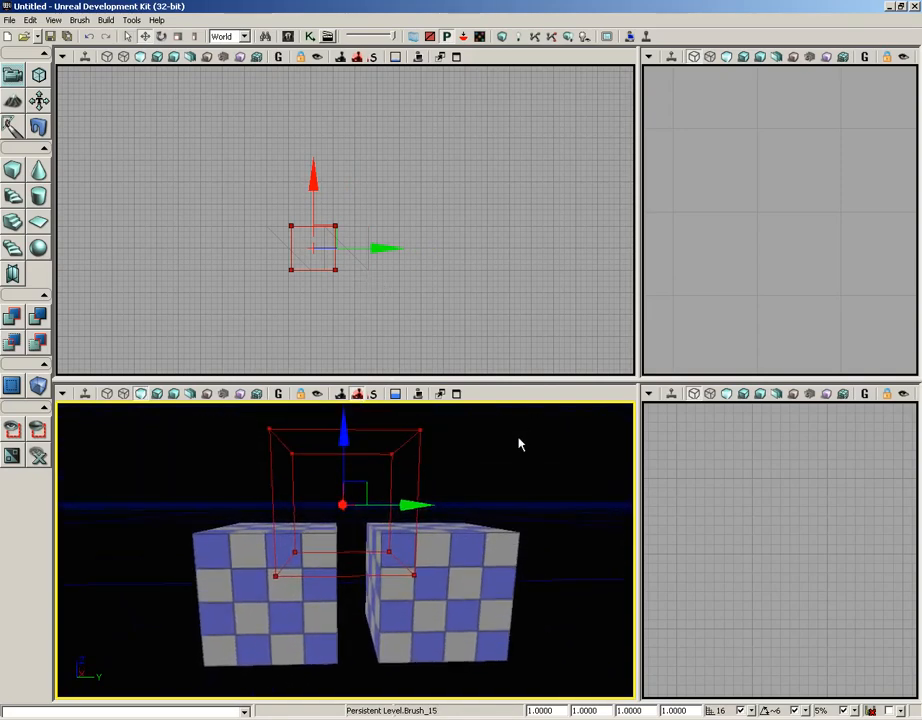
# Cut the builder brush's volume out of both cubes with CSG Subtract.
pyautogui.click(79, 20)
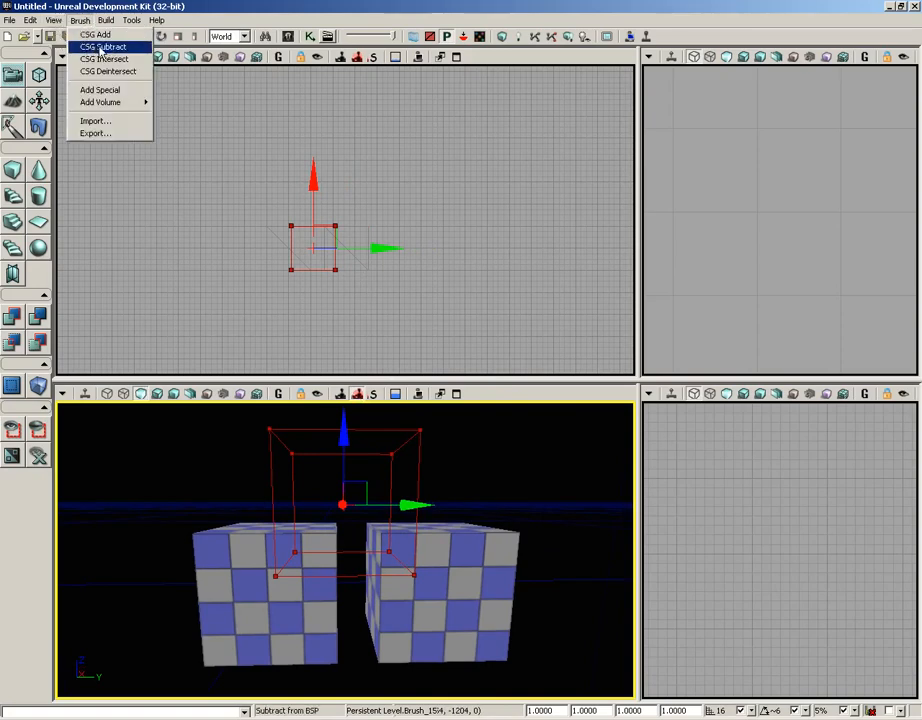
pyautogui.click(102, 47)
pyautogui.moveTo(504, 458)
pyautogui.mouseDown()
pyautogui.moveTo(461, 436)
pyautogui.moveTo(477, 441)
pyautogui.mouseUp()
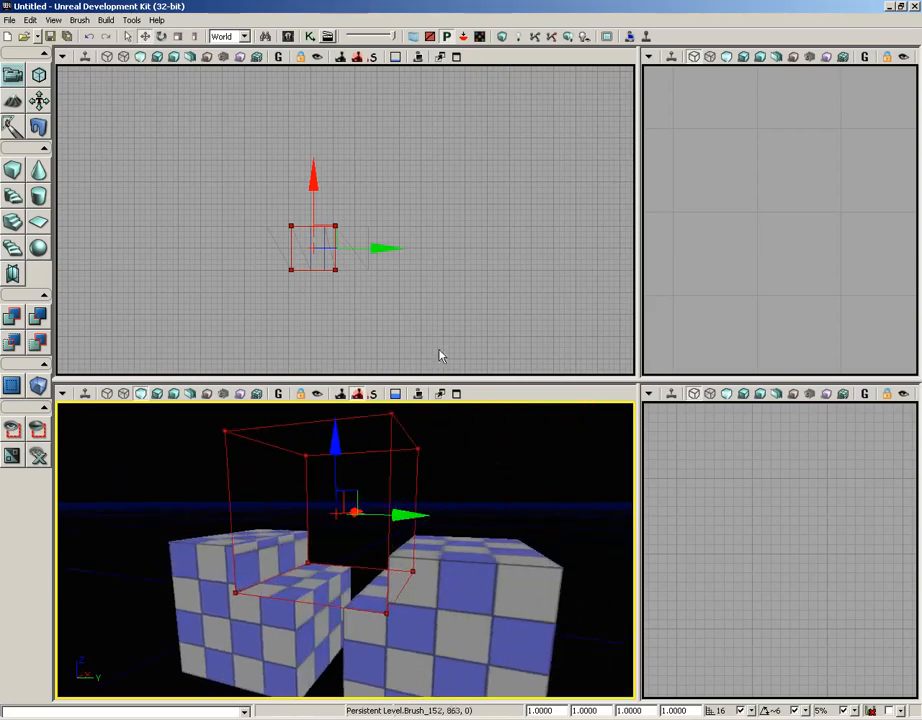
# Move the builder brush up and sideways, clear of the two cubes and the subtractive brush.
pyautogui.scroll(-10, 735, 306)
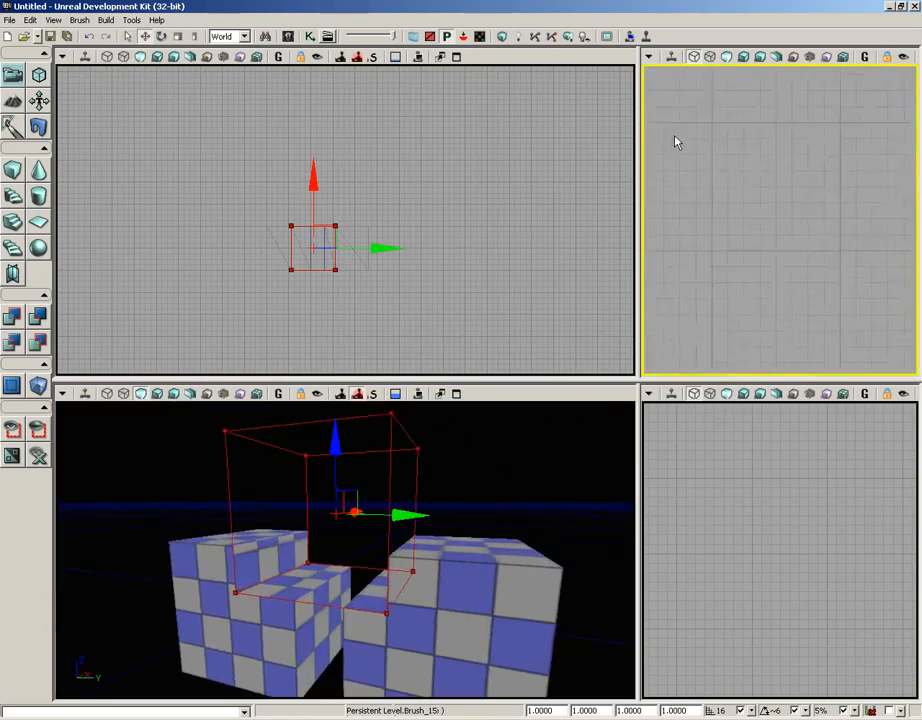
pyautogui.moveTo(675, 142)
pyautogui.mouseDown(button='right')
pyautogui.moveTo(731, 317)
pyautogui.moveTo(804, 348)
pyautogui.mouseUp(button='right')
pyautogui.scroll(-10, 718, 407)
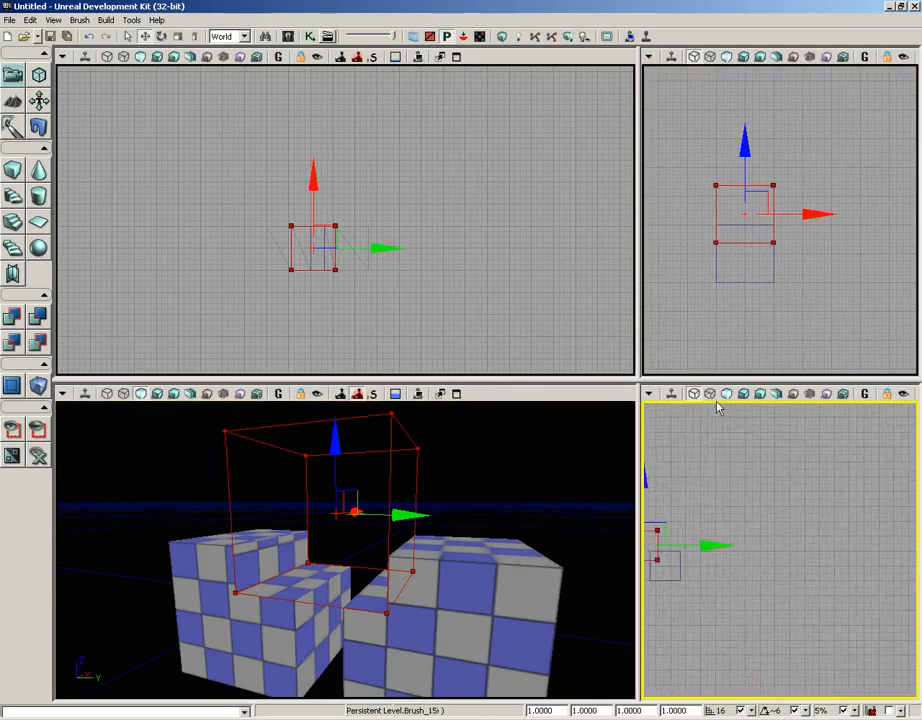
pyautogui.moveTo(790, 566)
pyautogui.mouseDown(button='right')
pyautogui.moveTo(828, 567)
pyautogui.moveTo(850, 545)
pyautogui.mouseUp(button='right')
pyautogui.scroll(5, 813, 632)
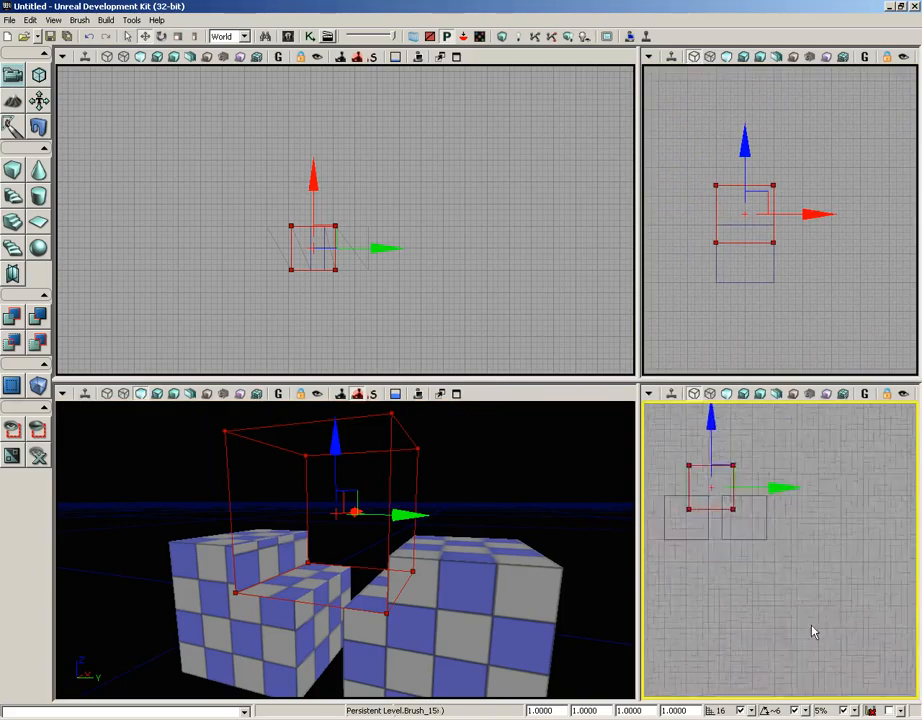
pyautogui.moveTo(761, 500)
pyautogui.mouseDown()
pyautogui.moveTo(815, 488)
pyautogui.moveTo(780, 517)
pyautogui.moveTo(794, 500)
pyautogui.moveTo(875, 463)
pyautogui.moveTo(831, 467)
pyautogui.moveTo(822, 455)
pyautogui.mouseUp()
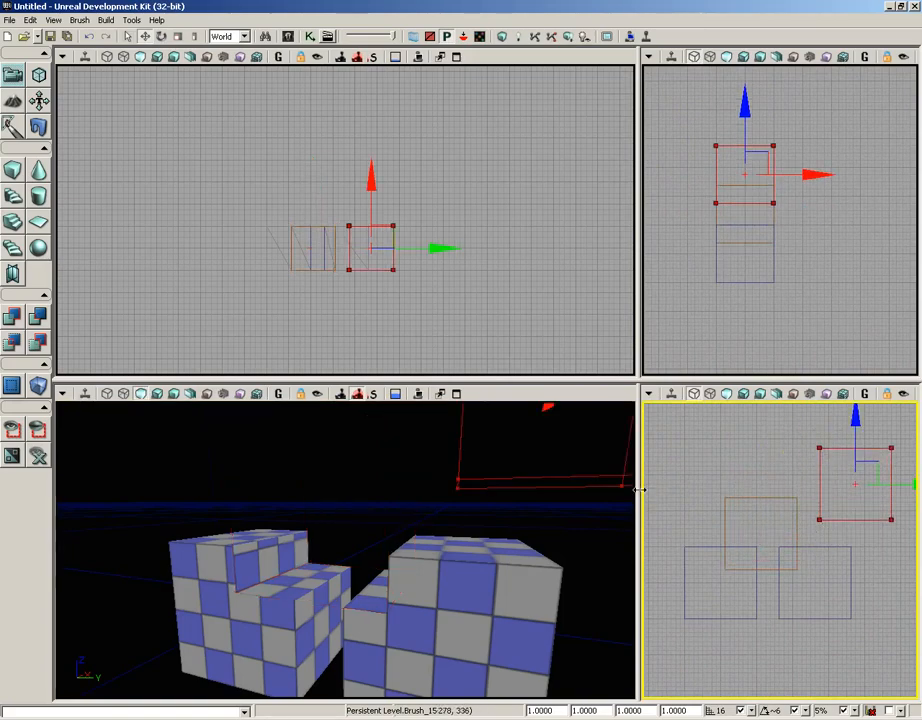
# Inspect the two additive cube brushes and the subtractive brush by selecting each in an enlarged side view.
pyautogui.moveTo(644, 490); pyautogui.dragTo(314, 488)
pyautogui.moveTo(513, 377); pyautogui.dragTo(513, 236)
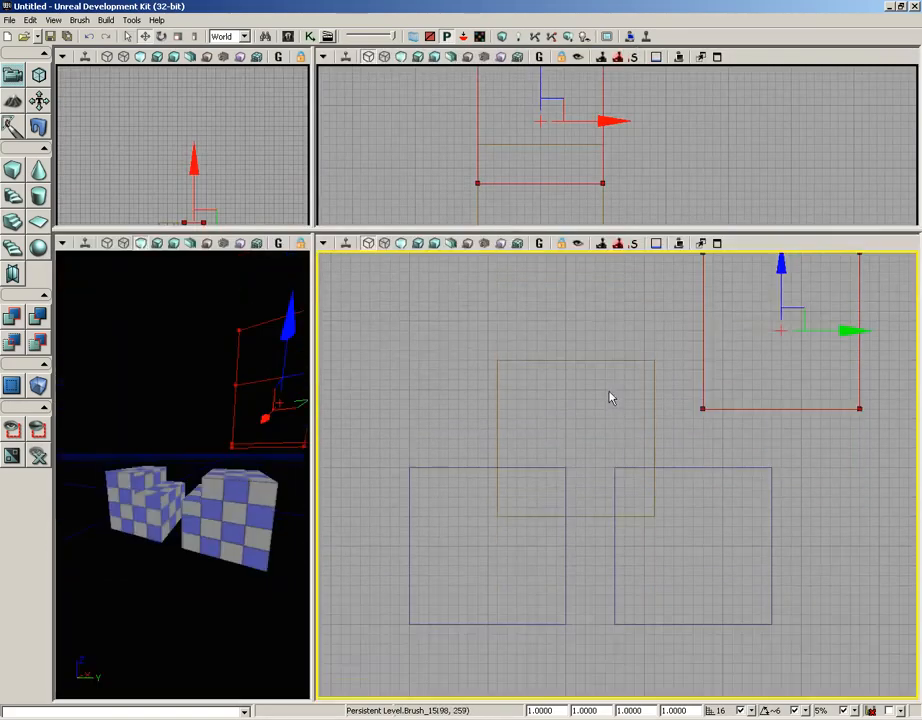
pyautogui.scroll(-2, 591, 372)
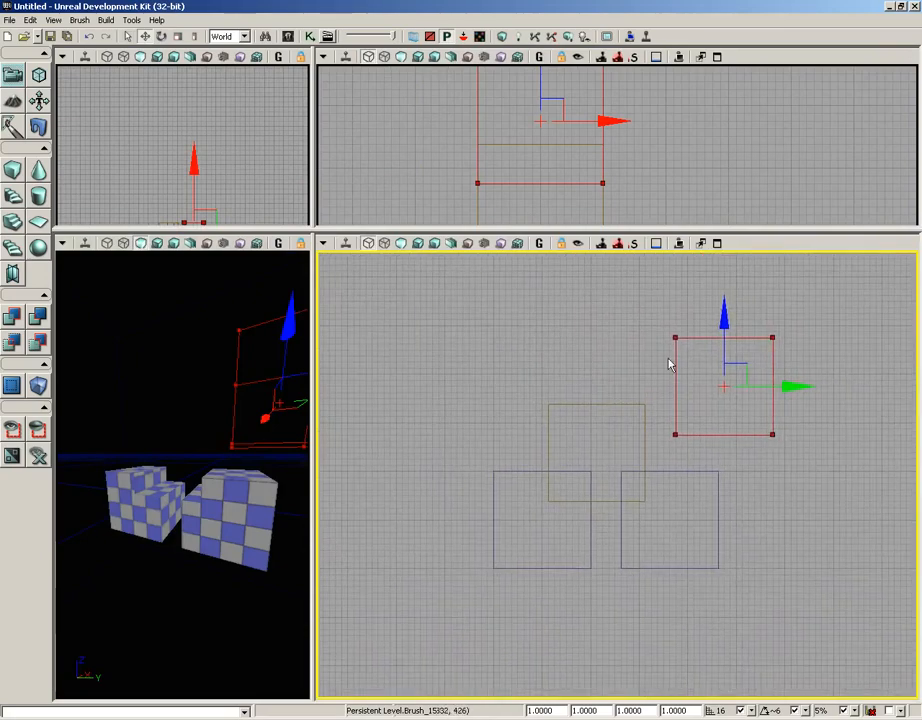
pyautogui.click(582, 568)
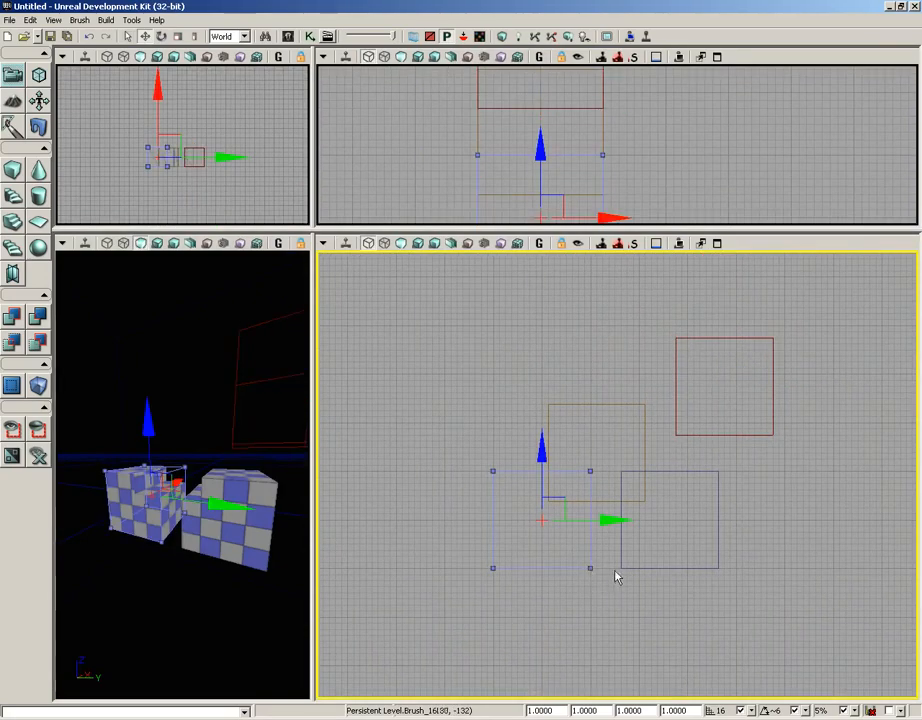
pyautogui.click(675, 568)
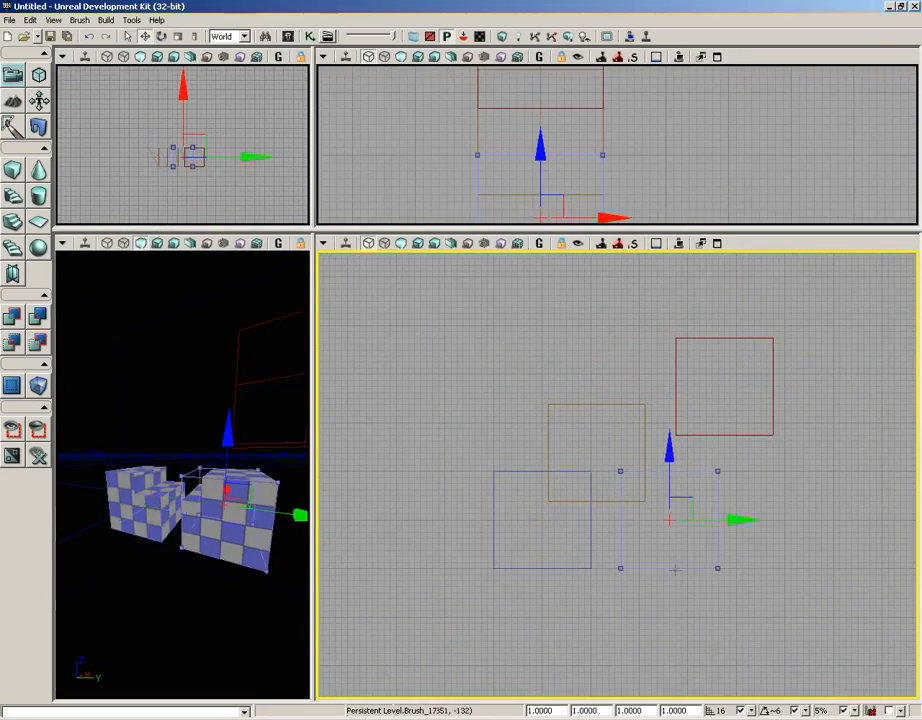
pyautogui.click(609, 404)
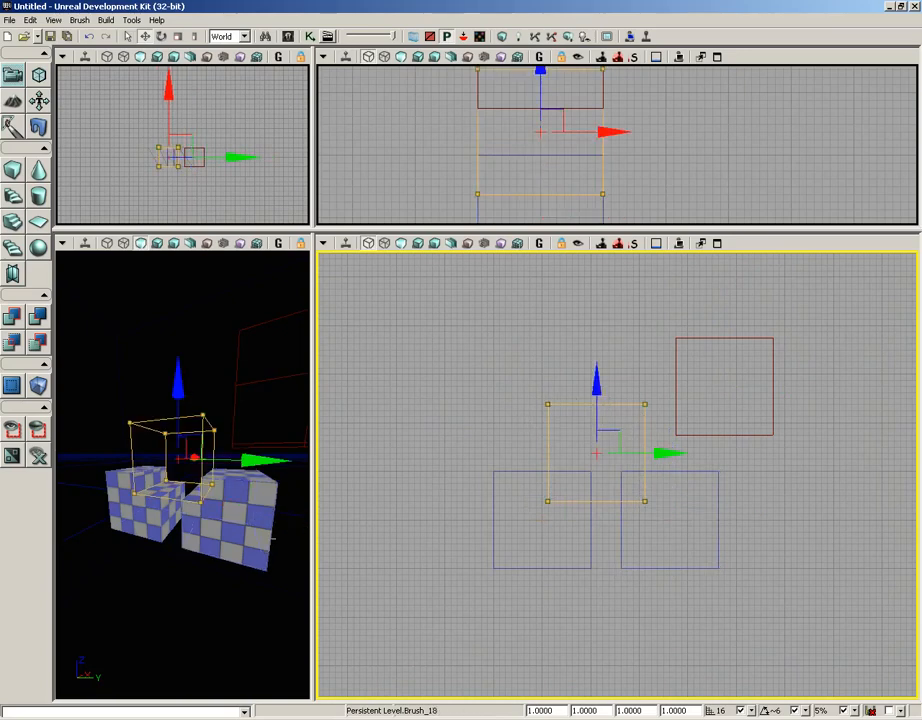
# Shift the subtractive brush along Y and move it back over the gap between the two cubes.
pyautogui.moveTo(272, 538); pyautogui.dragTo(226, 555)
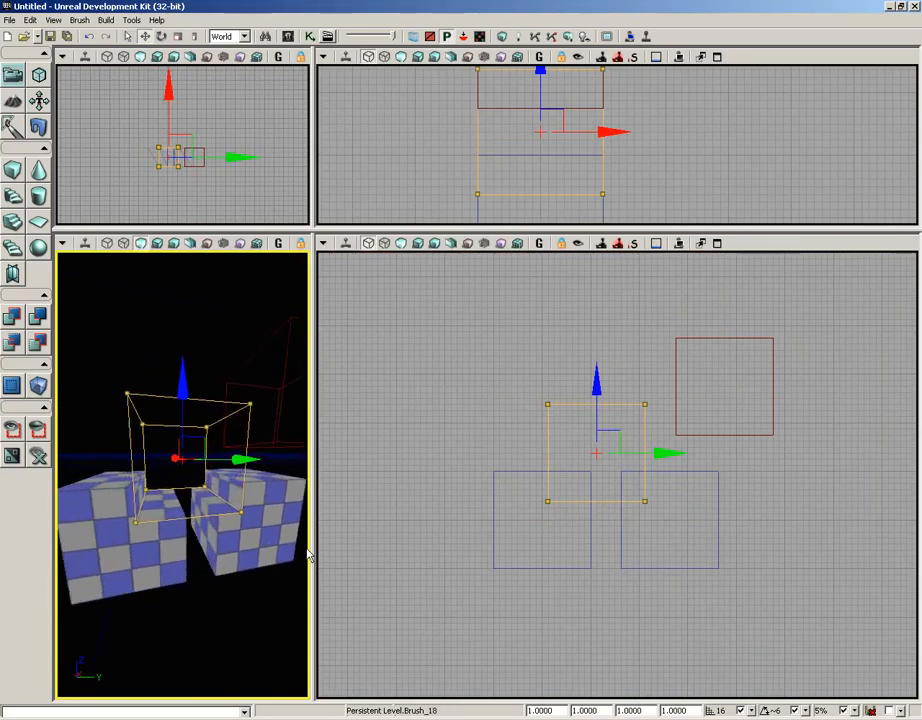
pyautogui.moveTo(312, 548); pyautogui.dragTo(574, 556)
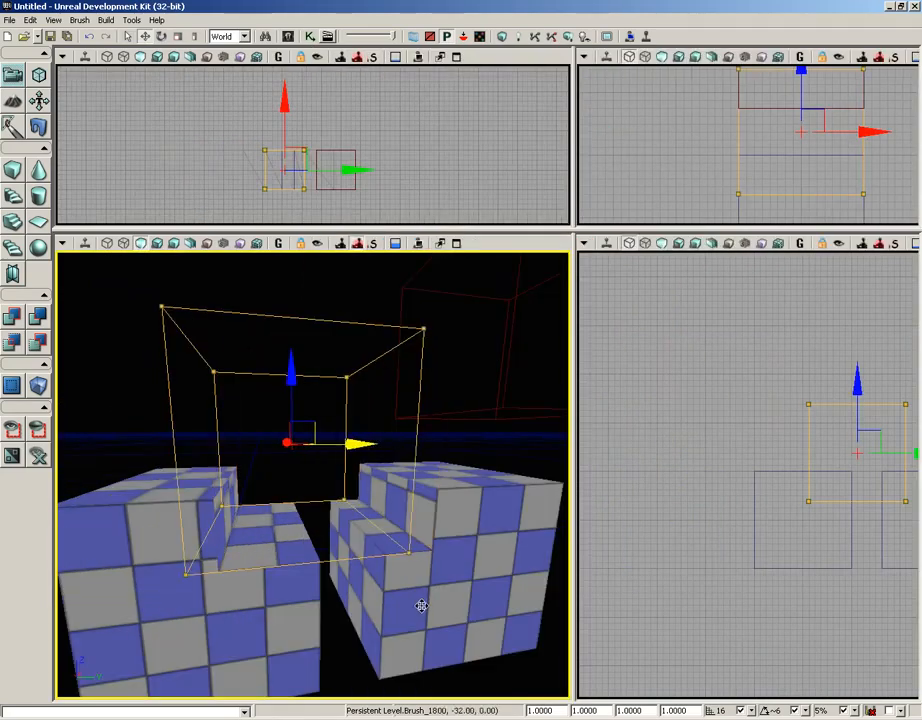
pyautogui.moveTo(345, 655); pyautogui.dragTo(364, 685)
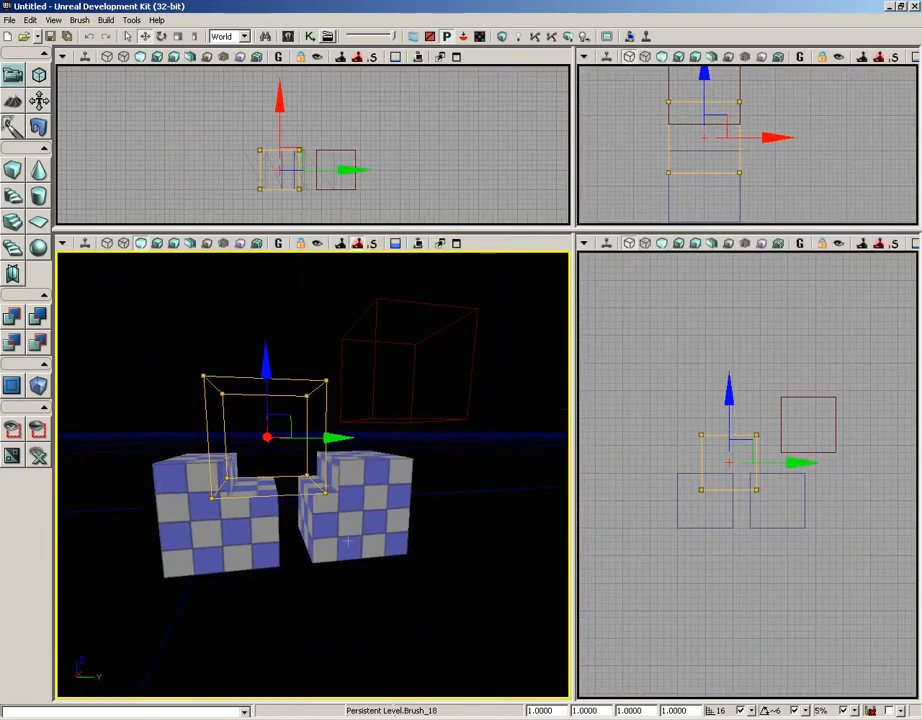
pyautogui.moveTo(339, 435)
pyautogui.mouseDown()
pyautogui.moveTo(352, 434)
pyautogui.moveTo(339, 436)
pyautogui.mouseUp()
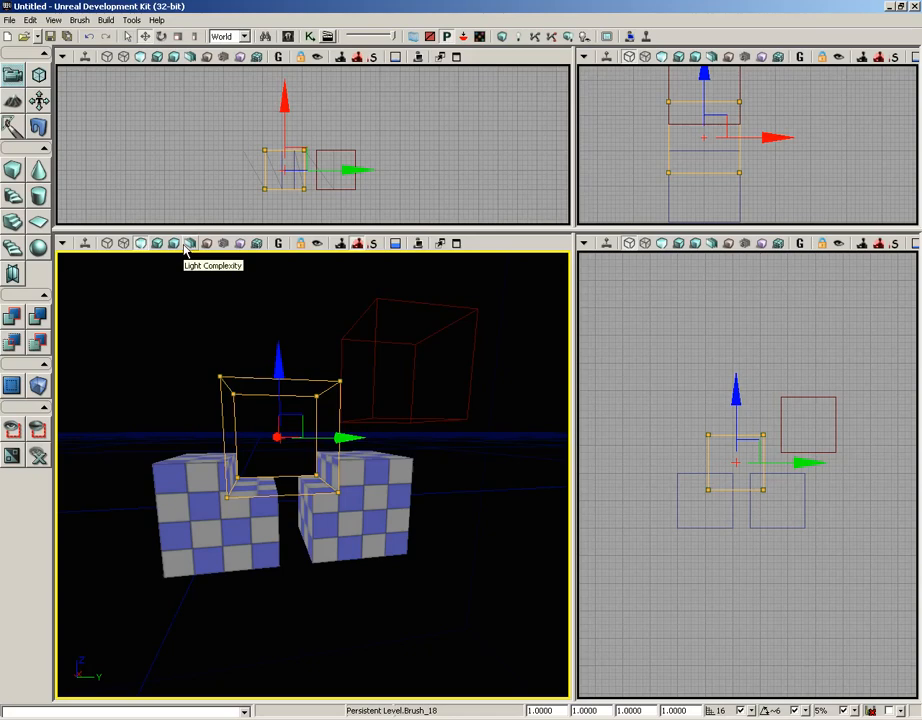
# Select the builder brush and lower it so it overlaps the outer upper corner of the second cube.
pyautogui.click(78, 20)
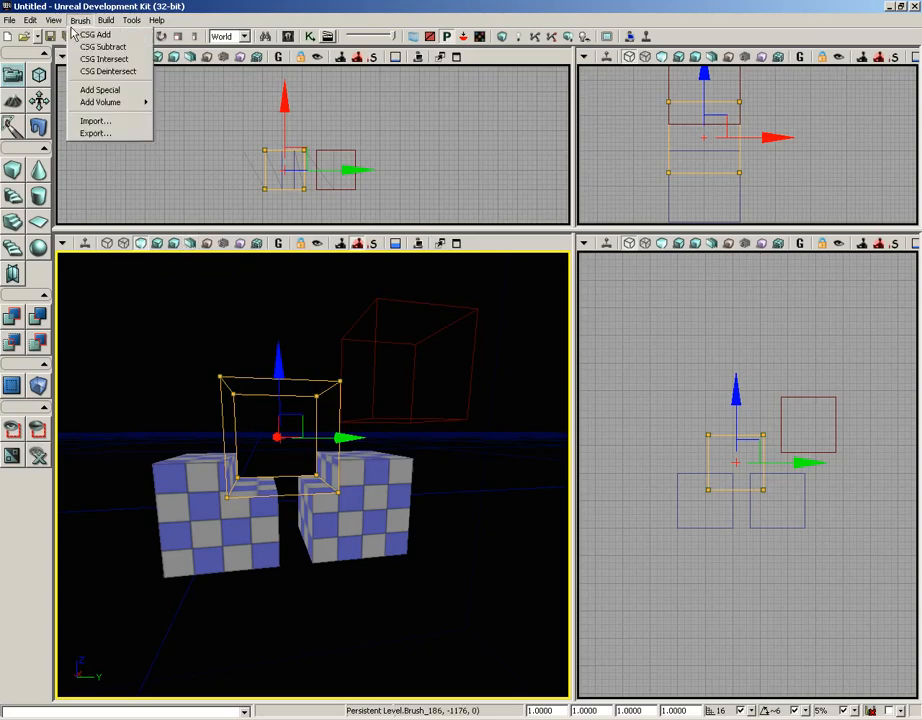
pyautogui.click(136, 59)
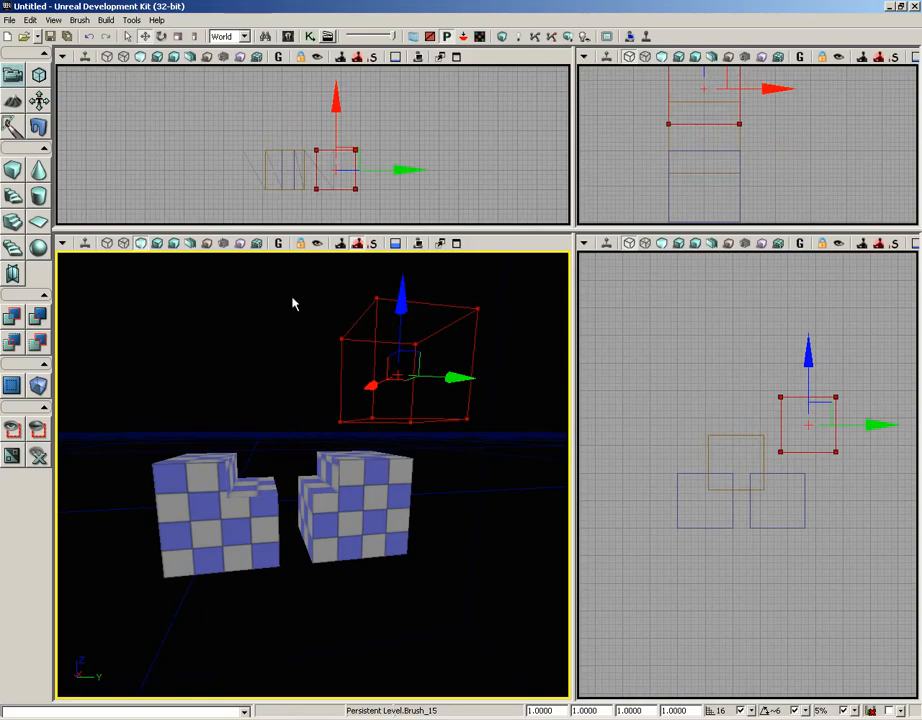
pyautogui.moveTo(747, 578)
pyautogui.mouseDown()
pyautogui.moveTo(679, 537)
pyautogui.moveTo(699, 565)
pyautogui.mouseUp()
pyautogui.scroll(5, 681, 560)
pyautogui.moveTo(778, 336)
pyautogui.mouseDown()
pyautogui.moveTo(788, 407)
pyautogui.moveTo(778, 405)
pyautogui.mouseUp()
pyautogui.moveTo(813, 535); pyautogui.dragTo(787, 551)
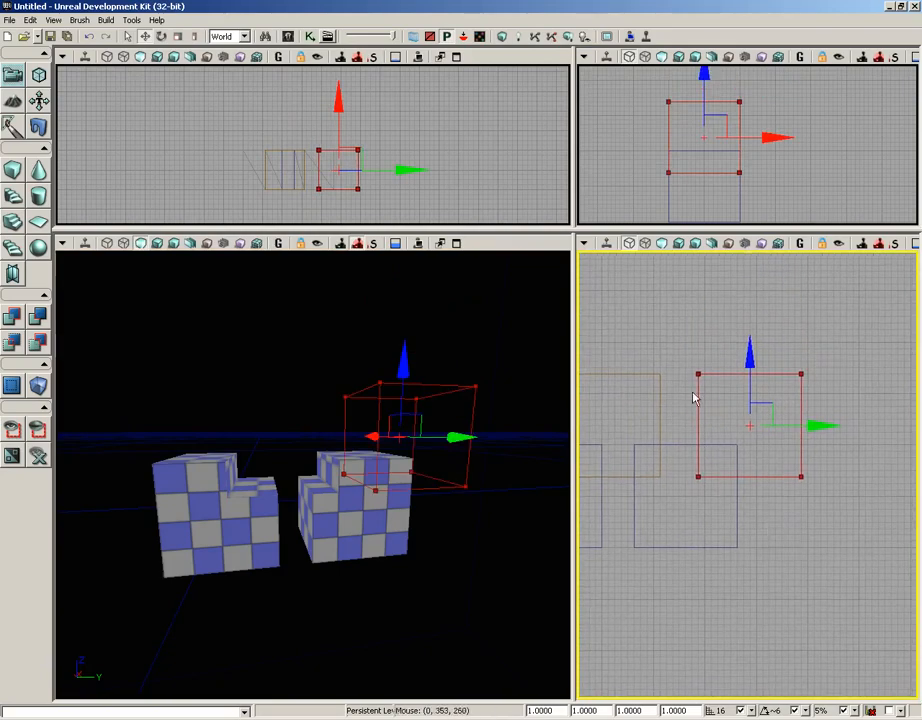
pyautogui.moveTo(572, 489); pyautogui.dragTo(326, 492)
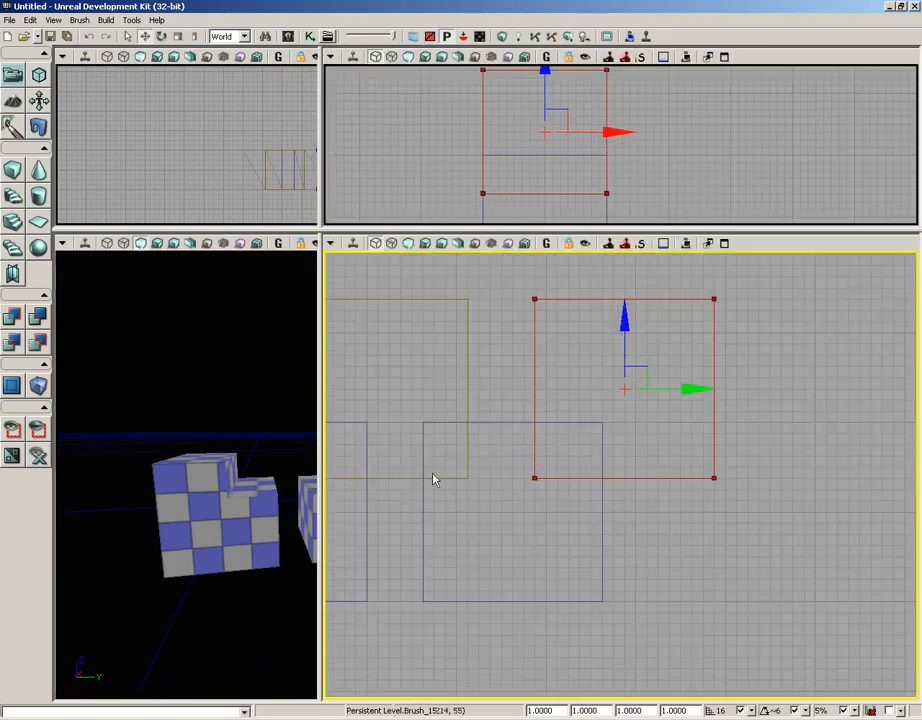
pyautogui.scroll(-2, 475, 434)
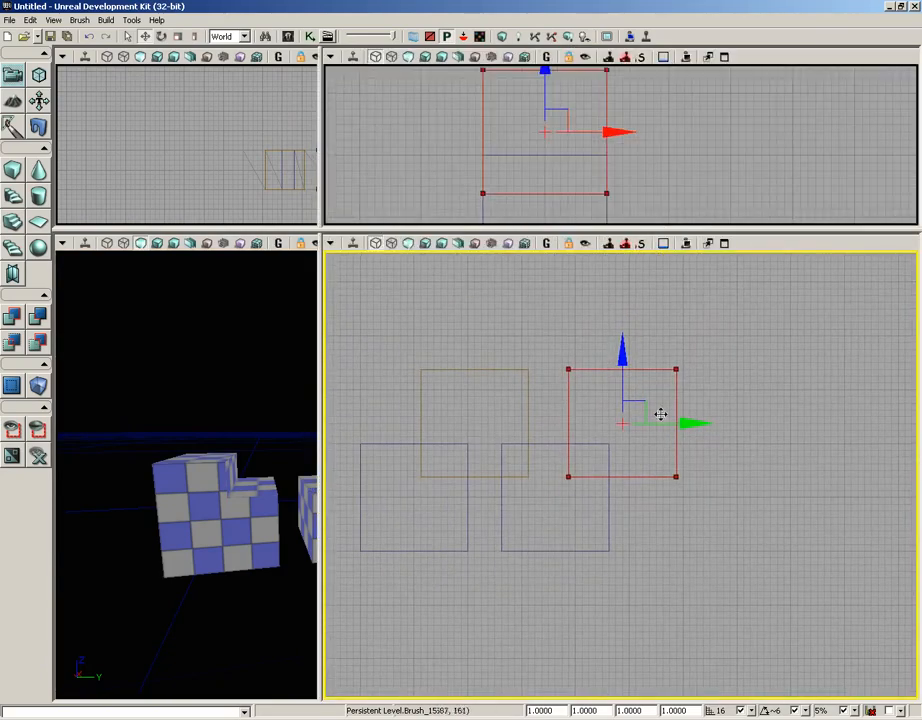
# Intersect the builder brush with the overlapped corner of the second cube, and rebuild it as a full cube.
pyautogui.moveTo(682, 560); pyautogui.dragTo(676, 548)
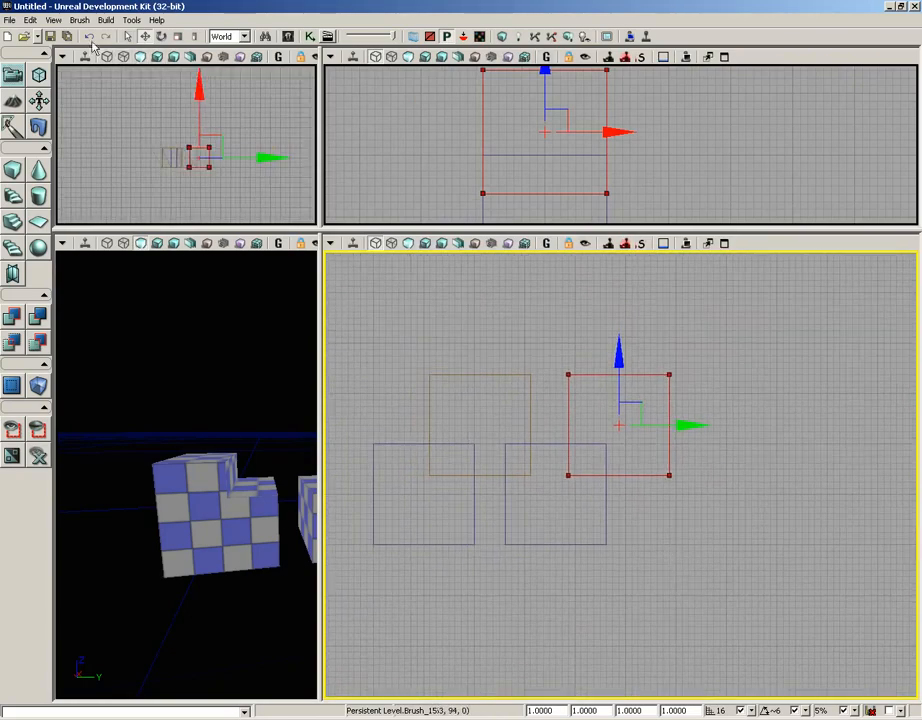
pyautogui.click(53, 20)
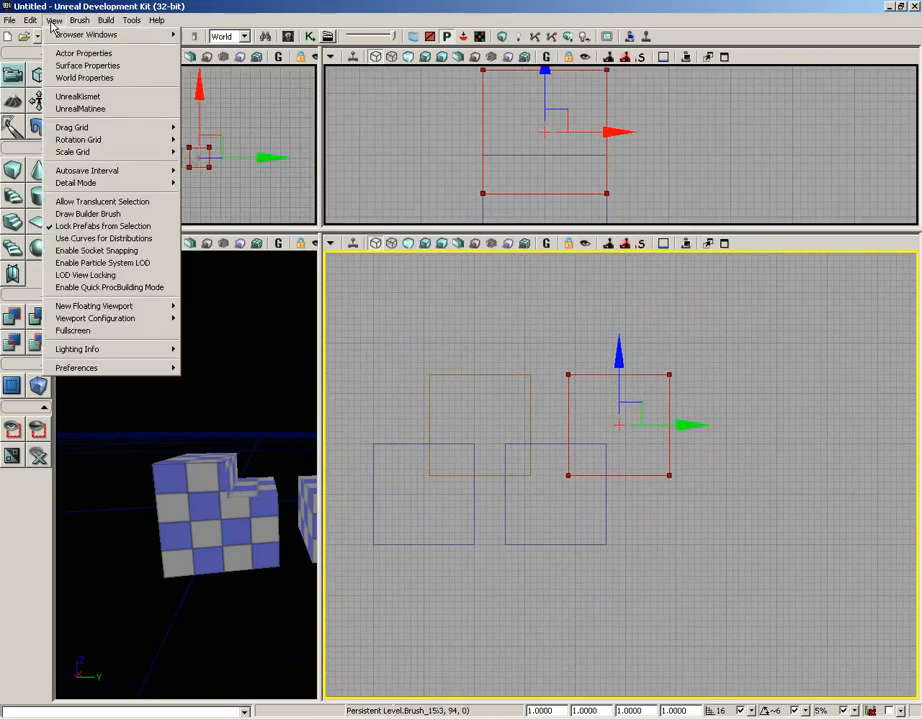
pyautogui.moveTo(79, 20)
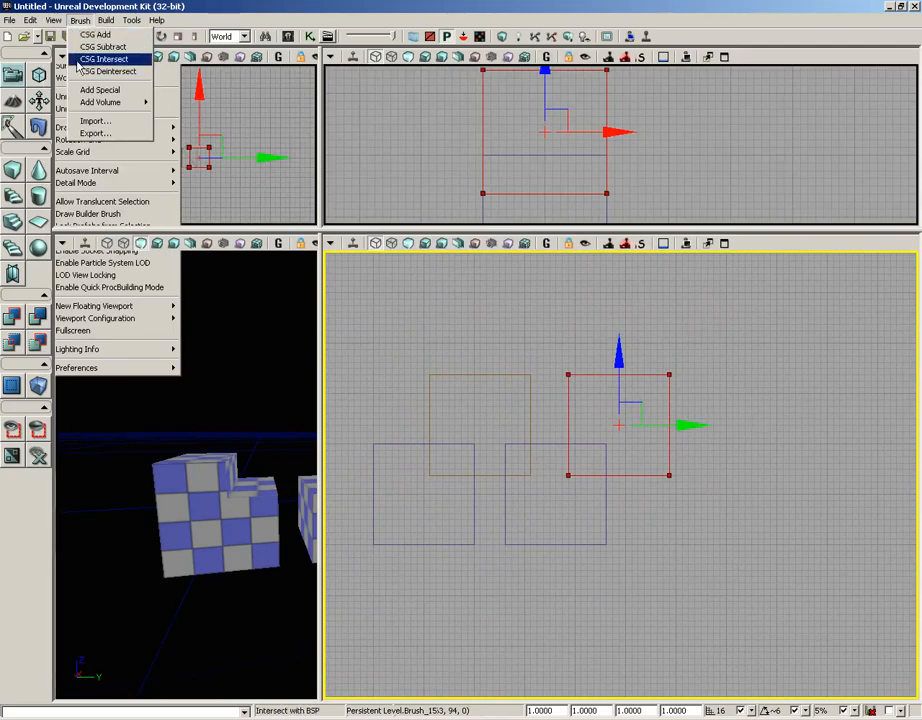
pyautogui.click(85, 62)
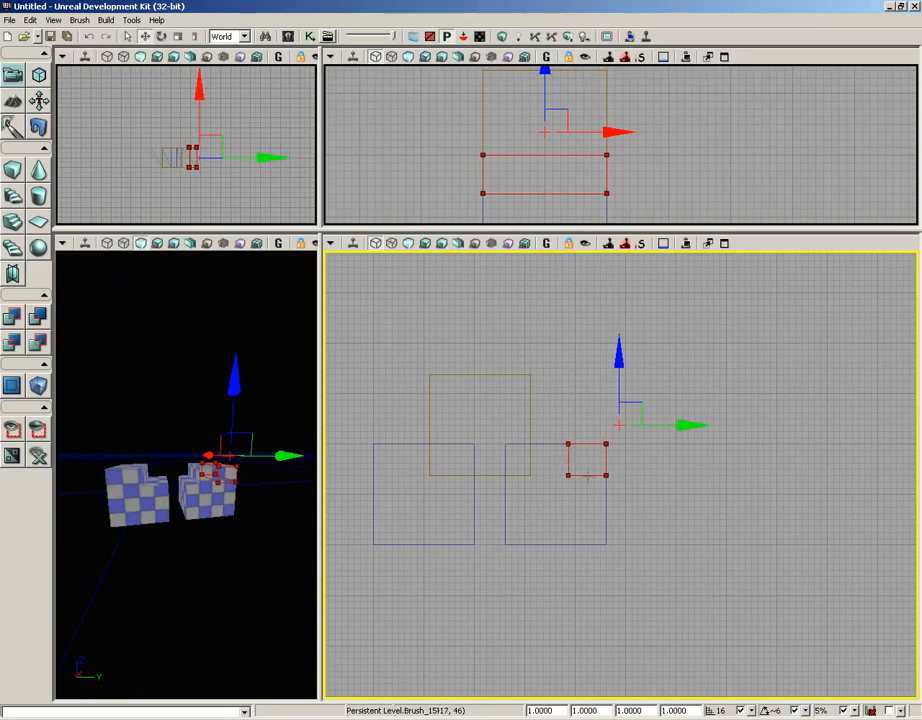
pyautogui.click(12, 172)
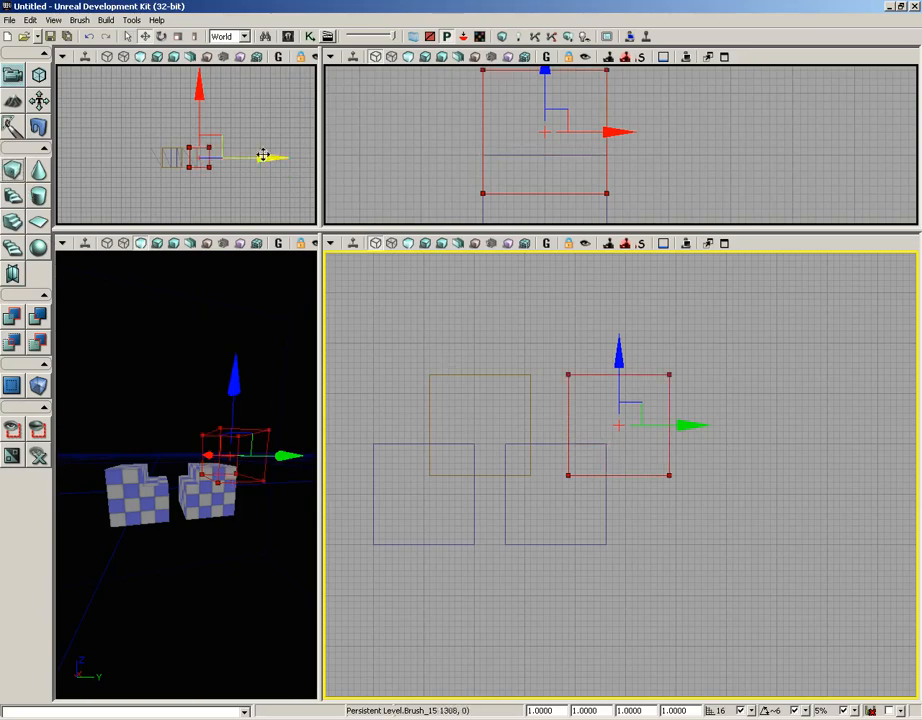
# Deintersect the builder brush from the second cube, and restore its full cube shape.
pyautogui.click(80, 21)
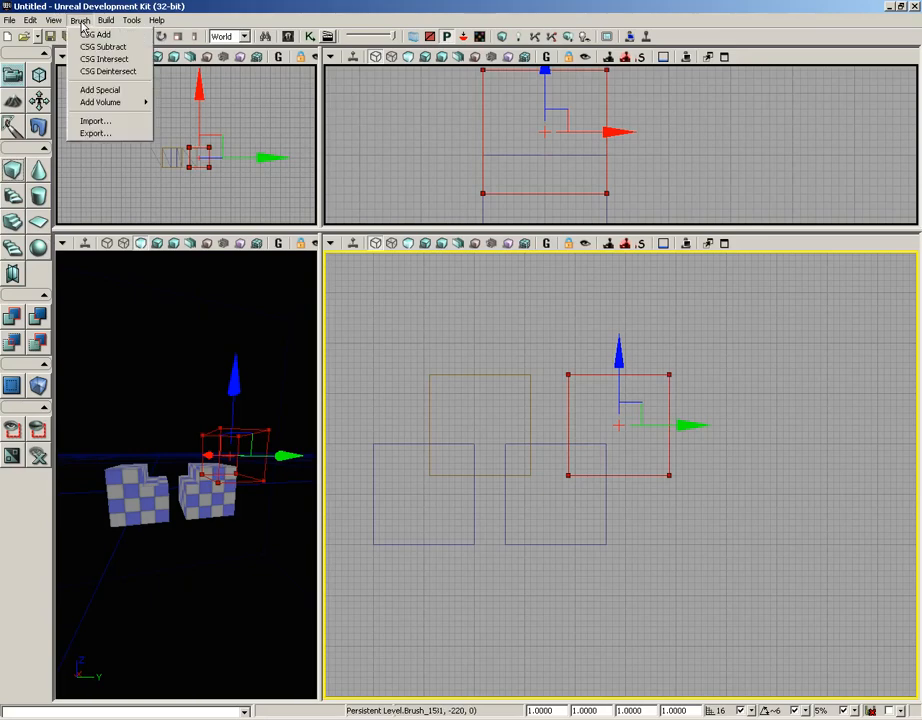
pyautogui.click(92, 71)
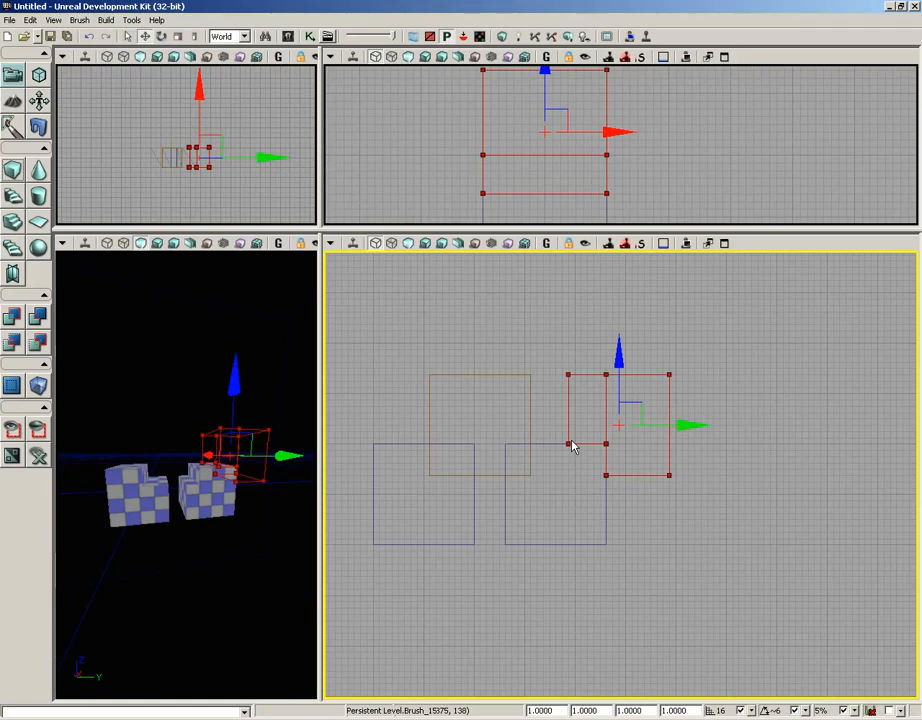
pyautogui.click(13, 175)
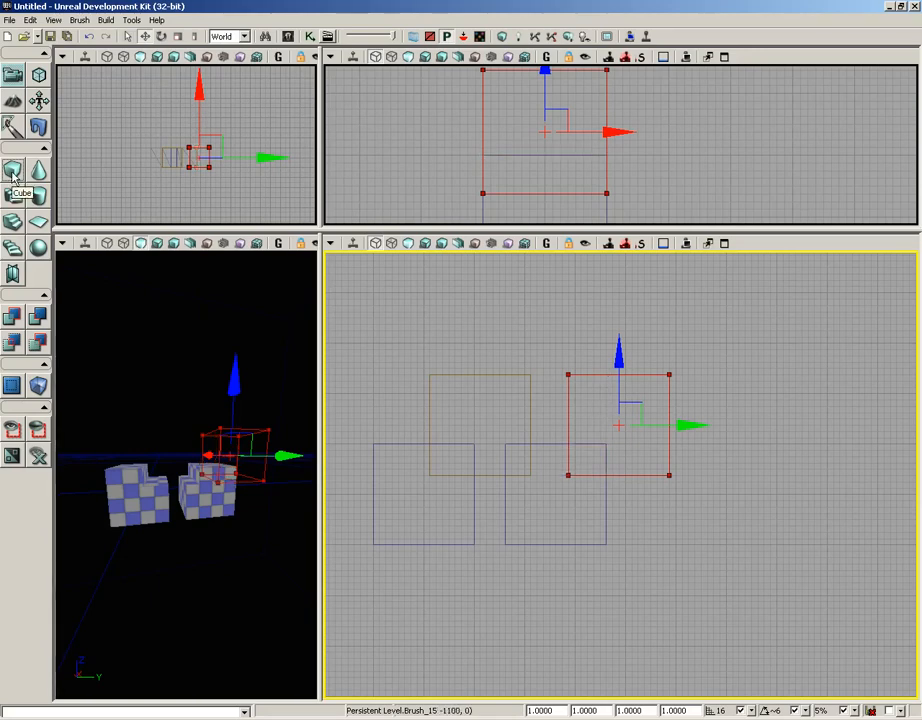
# Open the Add Special brush options and move the dialog clear of the brushes in the side view.
pyautogui.click(80, 21)
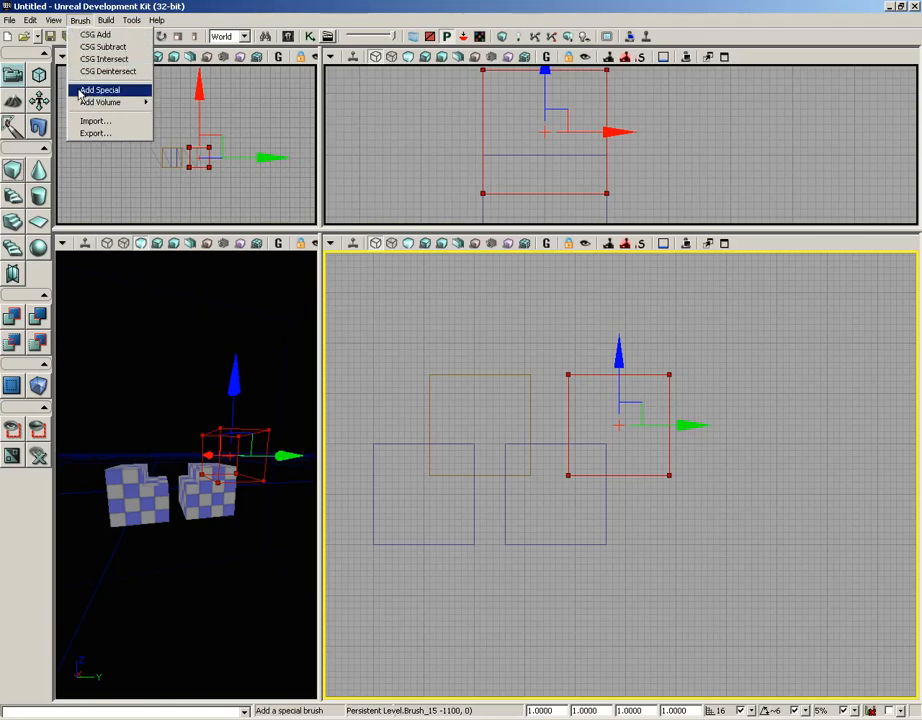
pyautogui.click(80, 93)
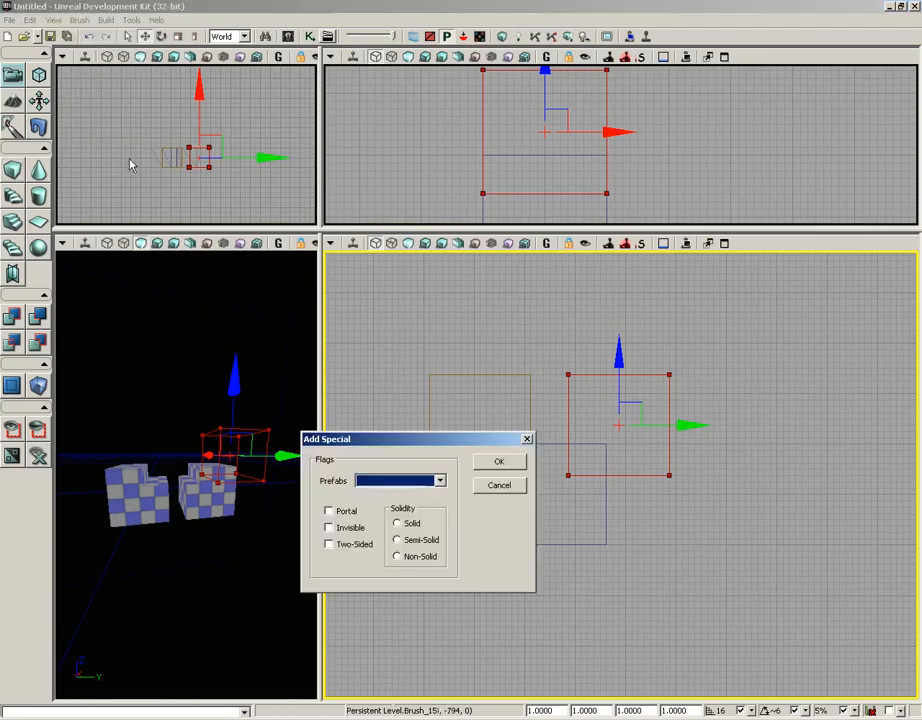
pyautogui.moveTo(413, 445); pyautogui.dragTo(636, 517)
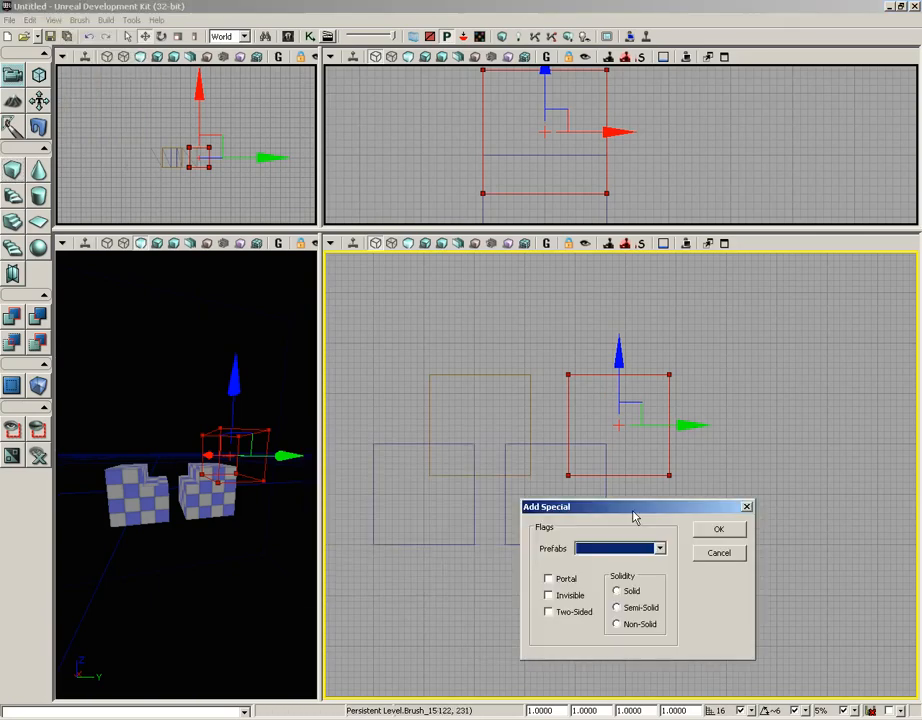
pyautogui.moveTo(582, 438)
pyautogui.mouseDown()
pyautogui.moveTo(434, 370)
pyautogui.moveTo(430, 358)
pyautogui.mouseUp()
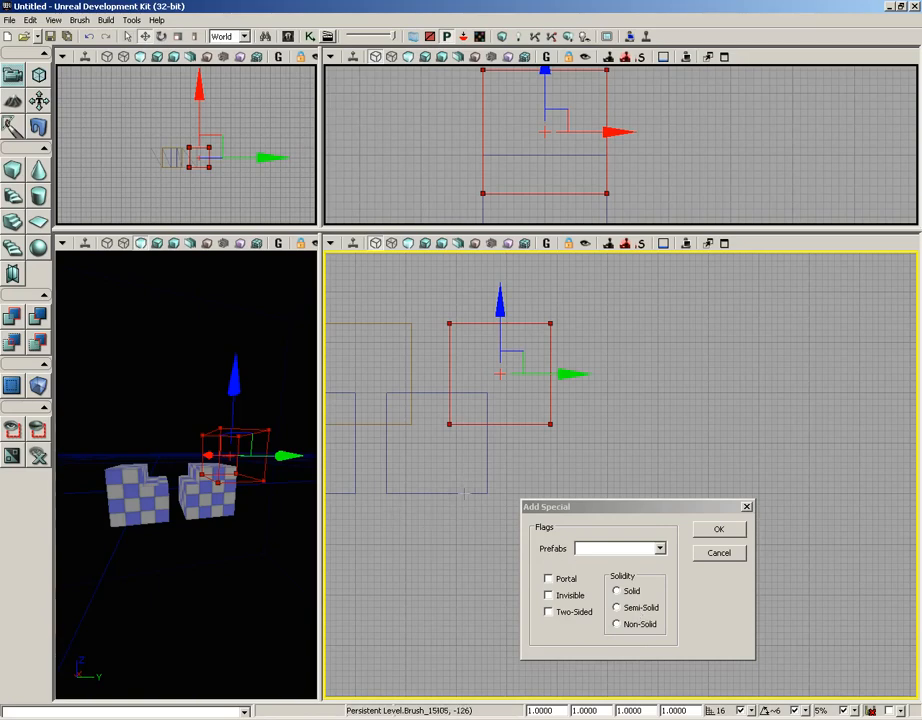
# Delete both additive cube brushes and the subtractive brush, leaving only the builder brush.
pyautogui.click(464, 493)
pyautogui.press('Delete')
pyautogui.moveTo(428, 535)
pyautogui.mouseDown(button='right')
pyautogui.moveTo(393, 518)
pyautogui.moveTo(558, 510)
pyautogui.mouseUp(button='right')
pyautogui.scroll(-3, 541, 497)
pyautogui.click(500, 465)
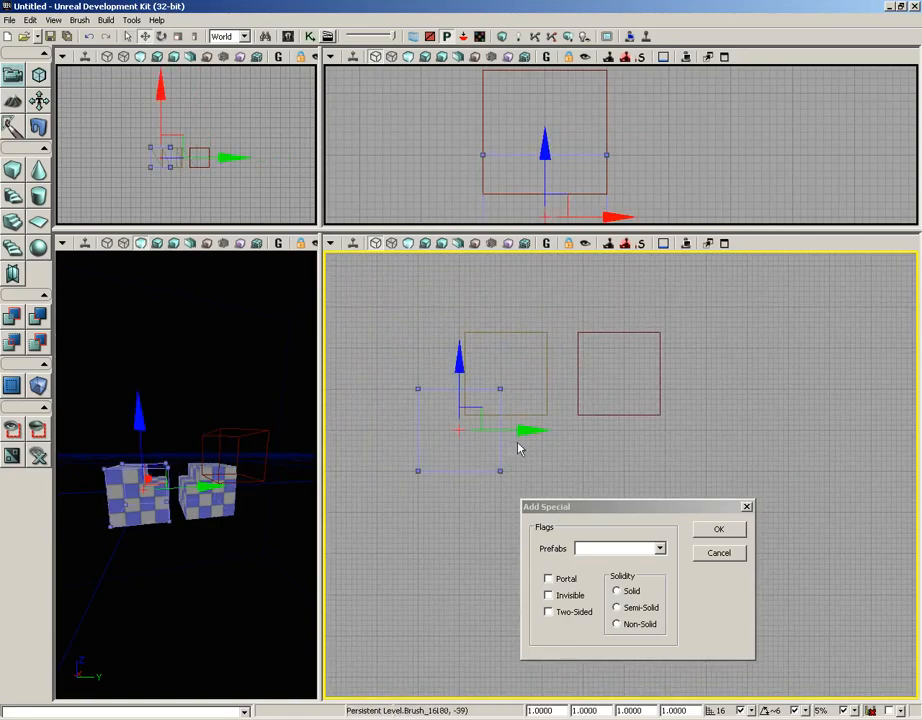
pyautogui.press('Delete')
pyautogui.click(522, 415)
pyautogui.press('Delete')
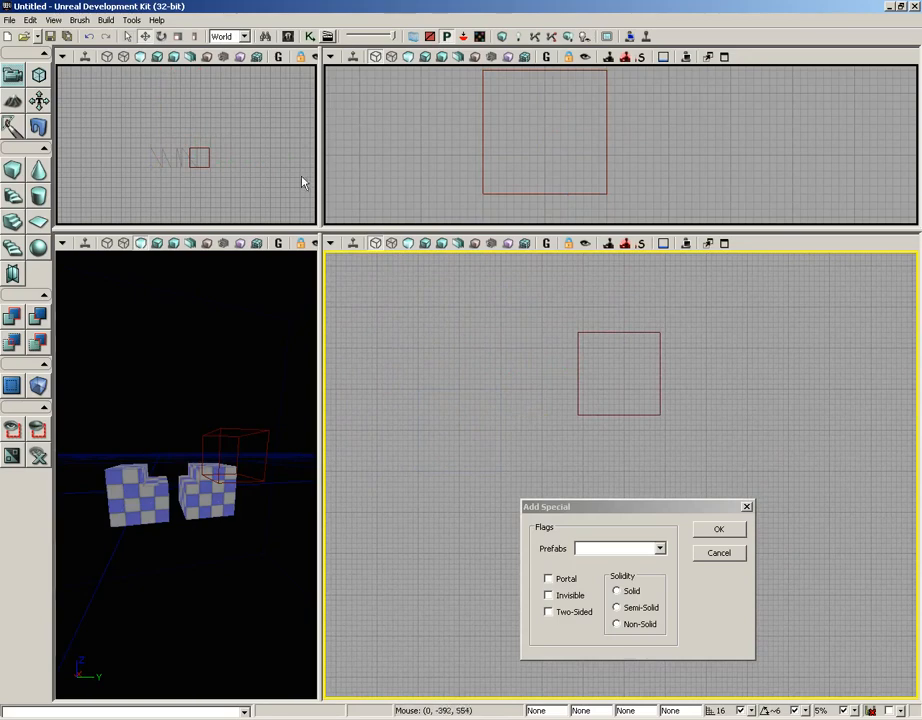
# Rebuild the geometry for the current level and dismiss the map check report.
pyautogui.click(106, 21)
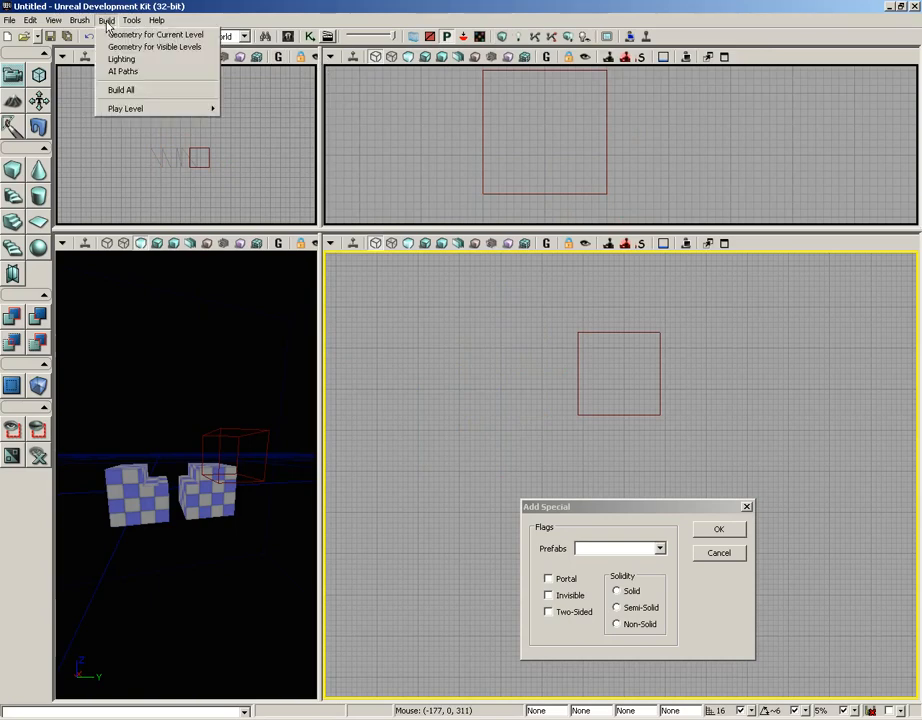
pyautogui.click(105, 34)
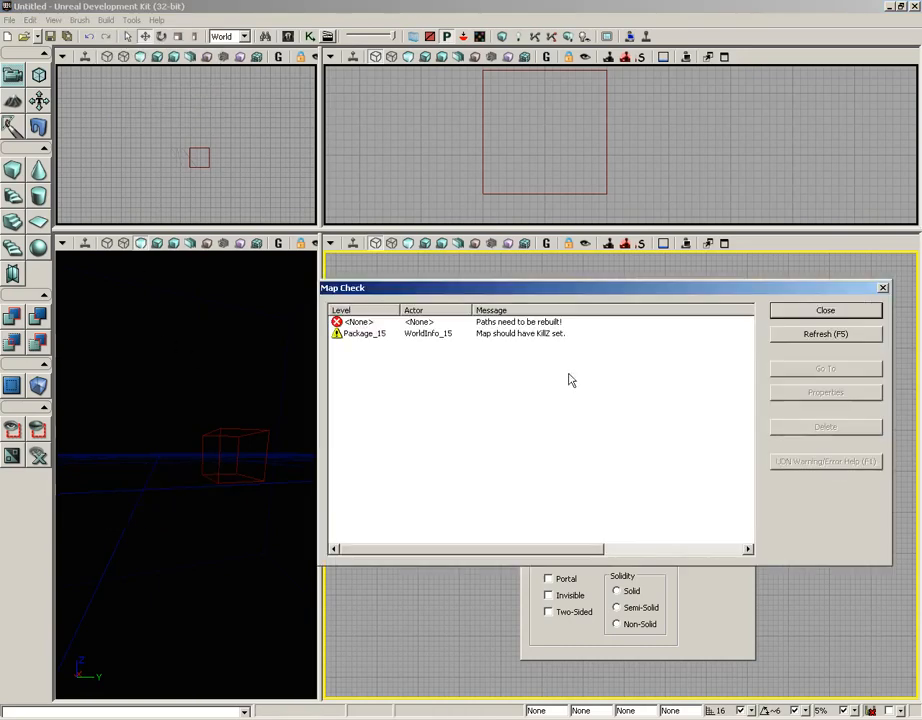
pyautogui.click(882, 289)
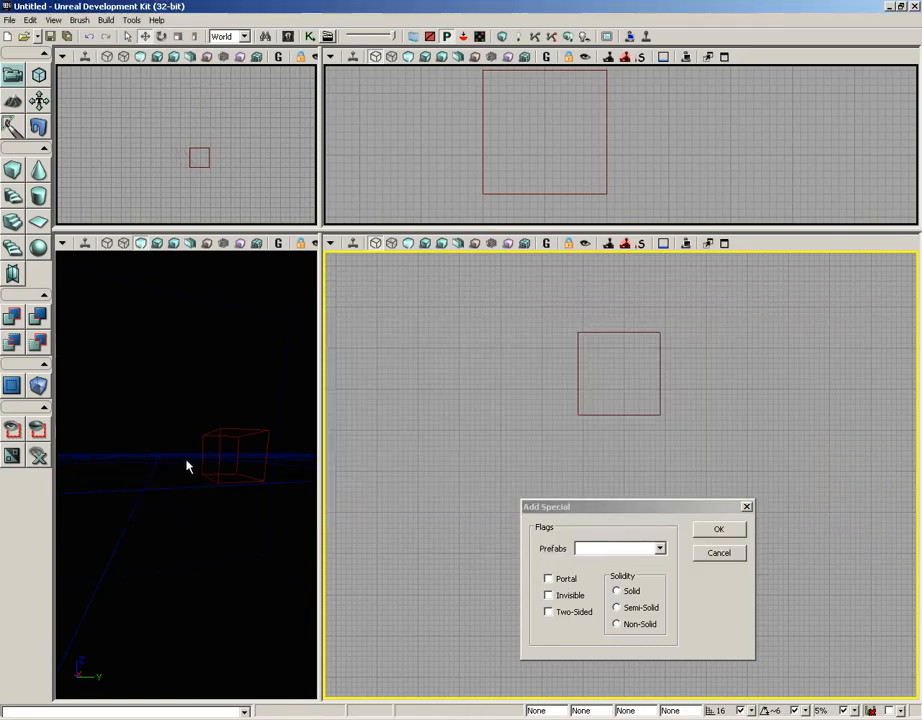
# Enlarge the perspective view and rebuild the builder brush as a flat slab with X 1024, Y 1024 and Z 32.
pyautogui.moveTo(205, 544); pyautogui.dragTo(181, 527)
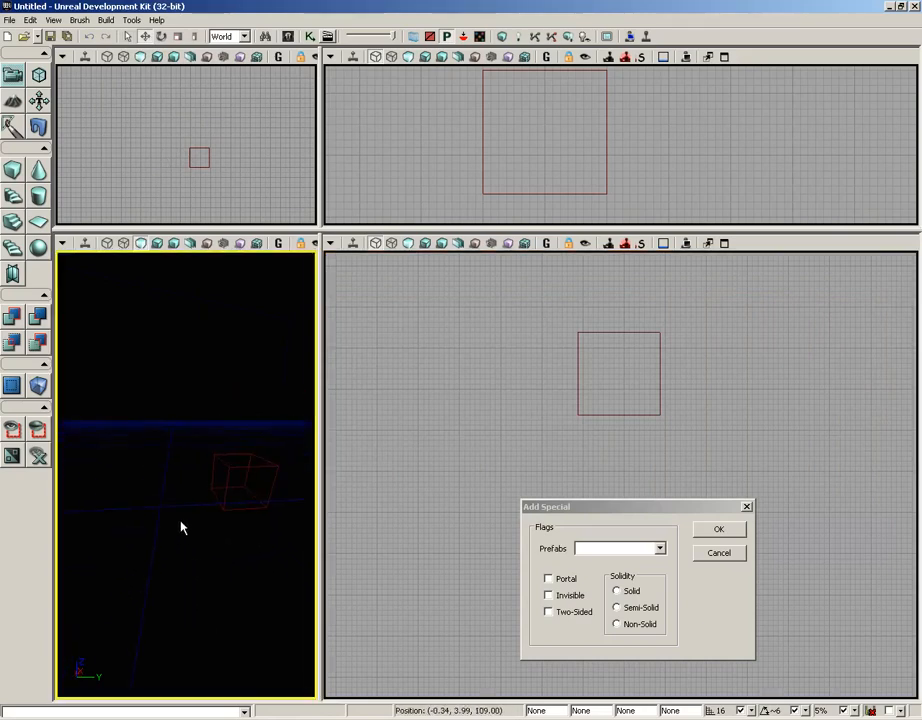
pyautogui.moveTo(320, 531); pyautogui.dragTo(593, 531)
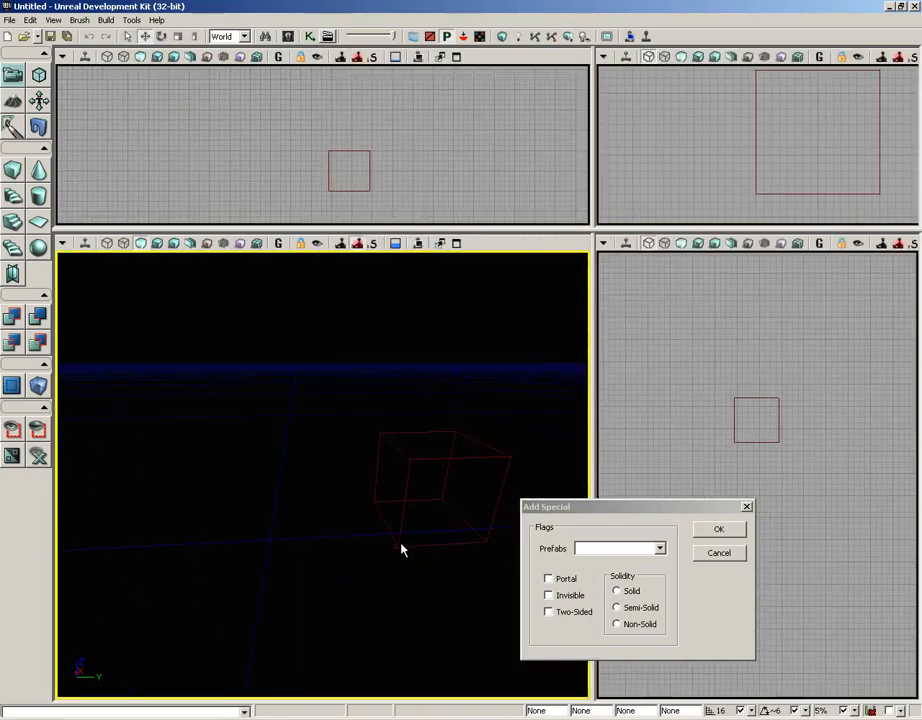
pyautogui.rightClick(13, 175)
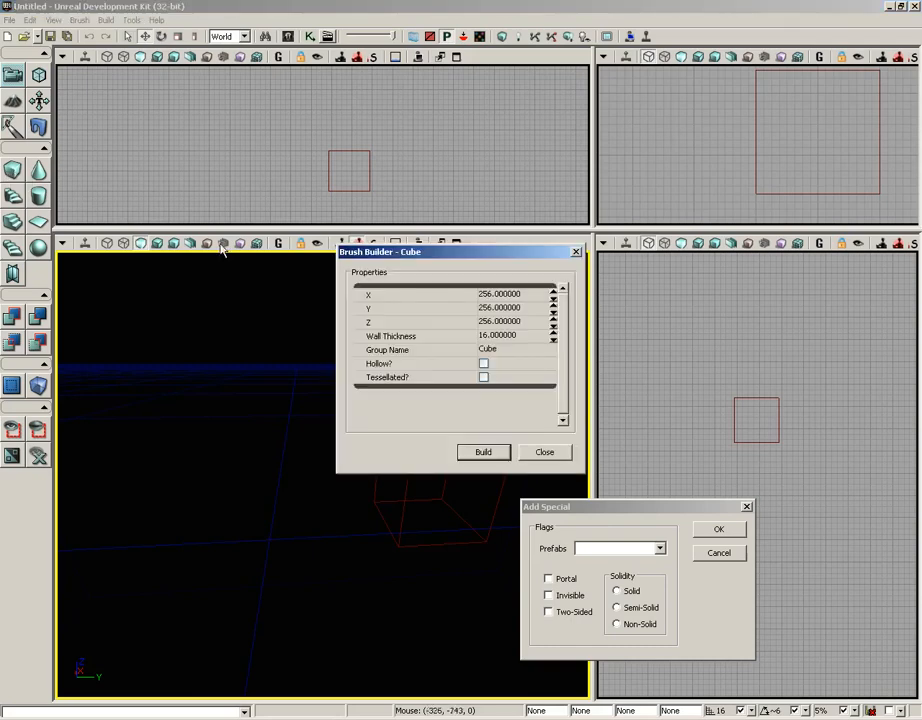
pyautogui.click(510, 294)
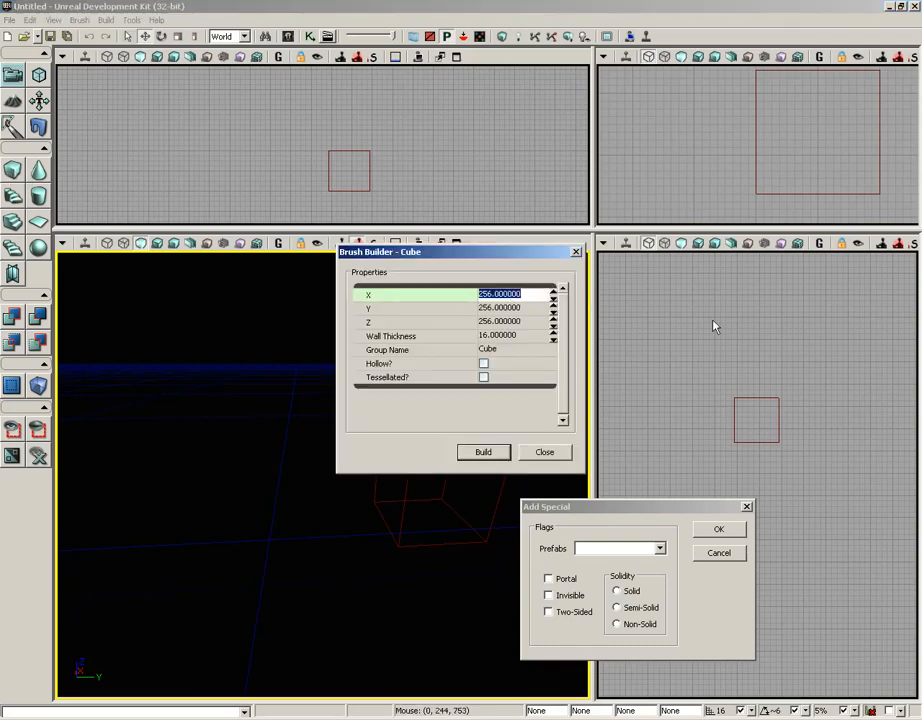
pyautogui.write('1024')
pyautogui.press('Tab')
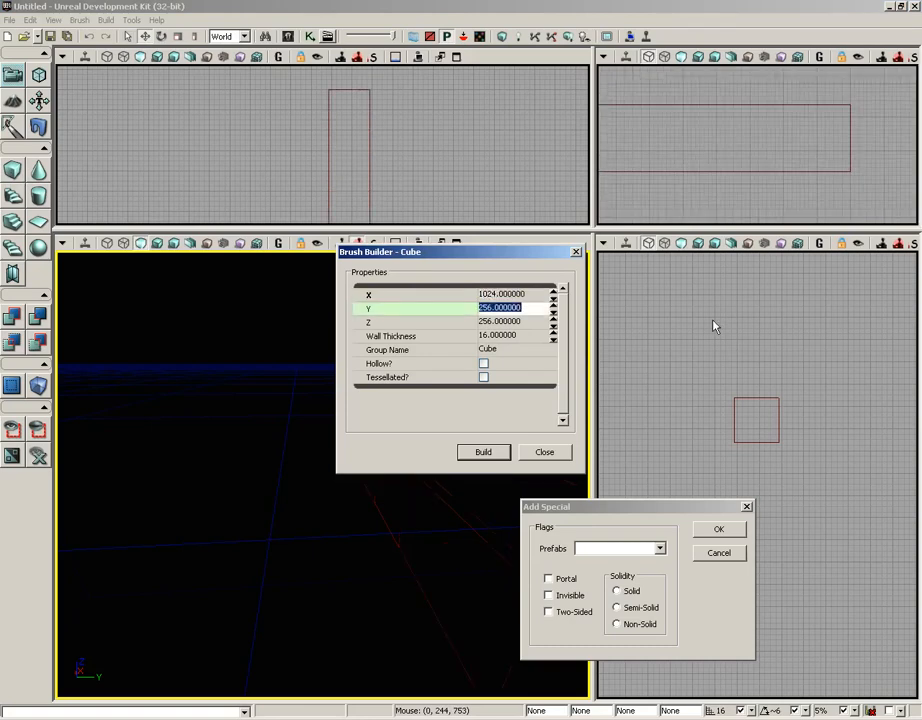
pyautogui.write('1024')
pyautogui.press('Tab')
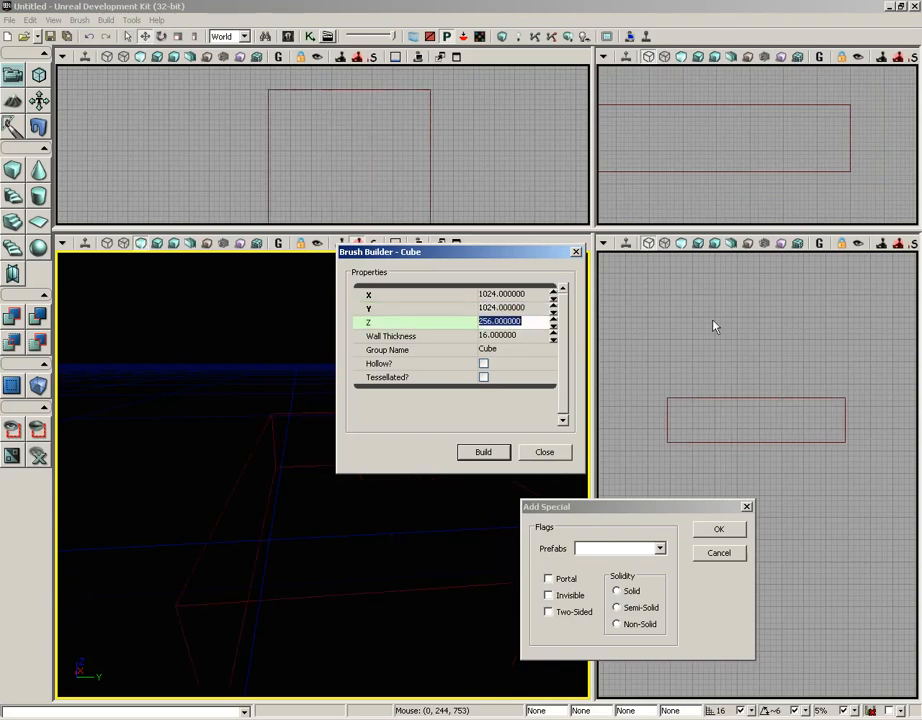
pyautogui.write('32')
pyautogui.click(483, 452)
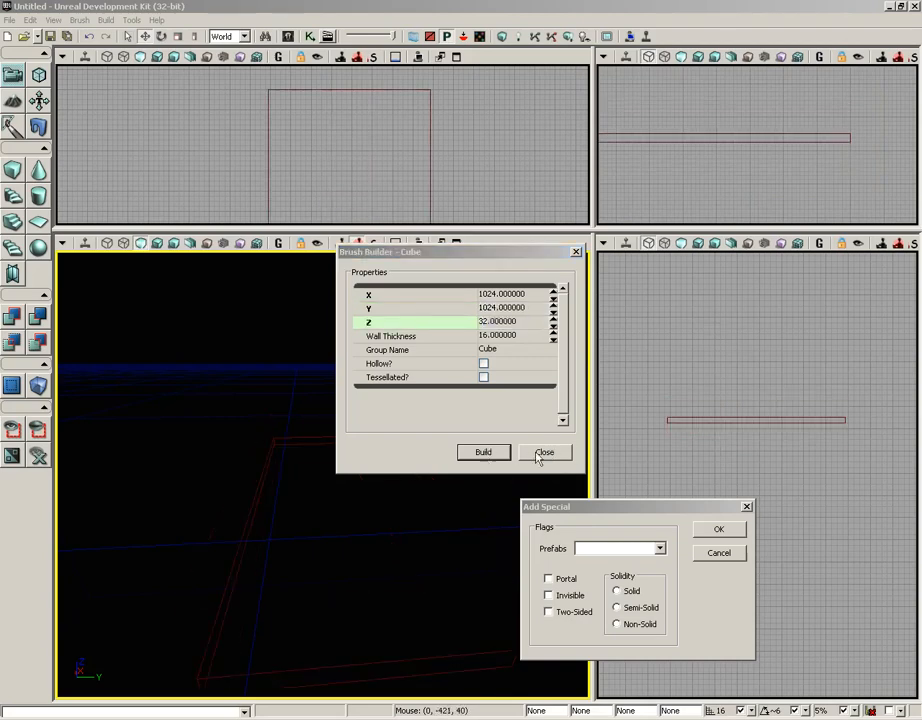
pyautogui.click(544, 452)
# Add the flat builder brush to the level as a solid floor with CSG Add.
pyautogui.moveTo(362, 486); pyautogui.dragTo(444, 492)
pyautogui.moveTo(444, 492); pyautogui.dragTo(418, 461, button='right')
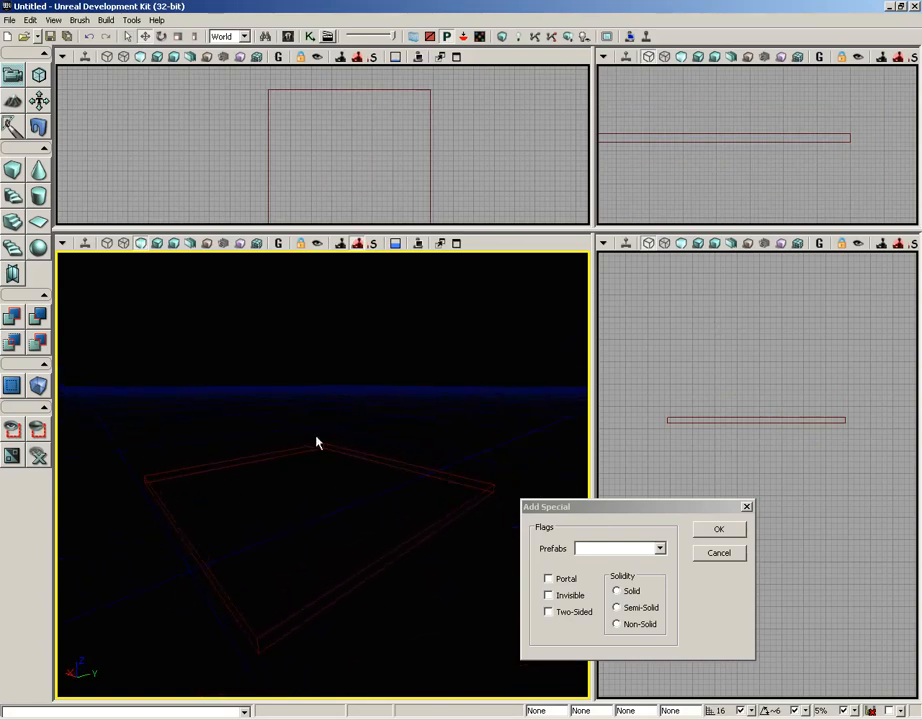
pyautogui.click(80, 20)
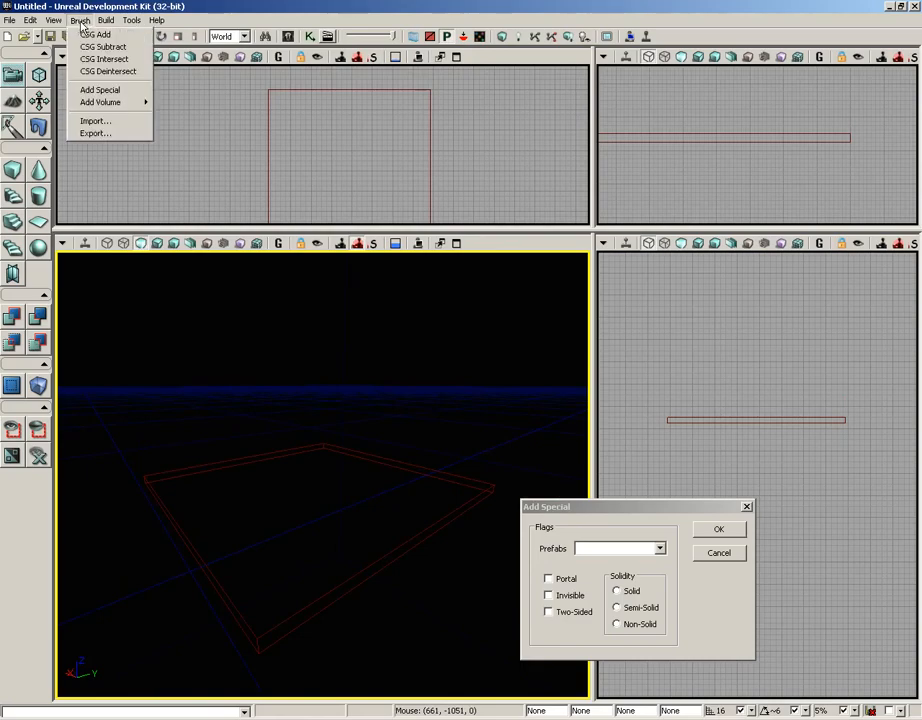
pyautogui.click(127, 38)
pyautogui.moveTo(305, 412)
pyautogui.mouseDown()
pyautogui.moveTo(319, 391)
pyautogui.moveTo(330, 465)
pyautogui.moveTo(235, 442)
pyautogui.moveTo(243, 466)
pyautogui.moveTo(263, 476)
pyautogui.moveTo(309, 477)
pyautogui.mouseUp()
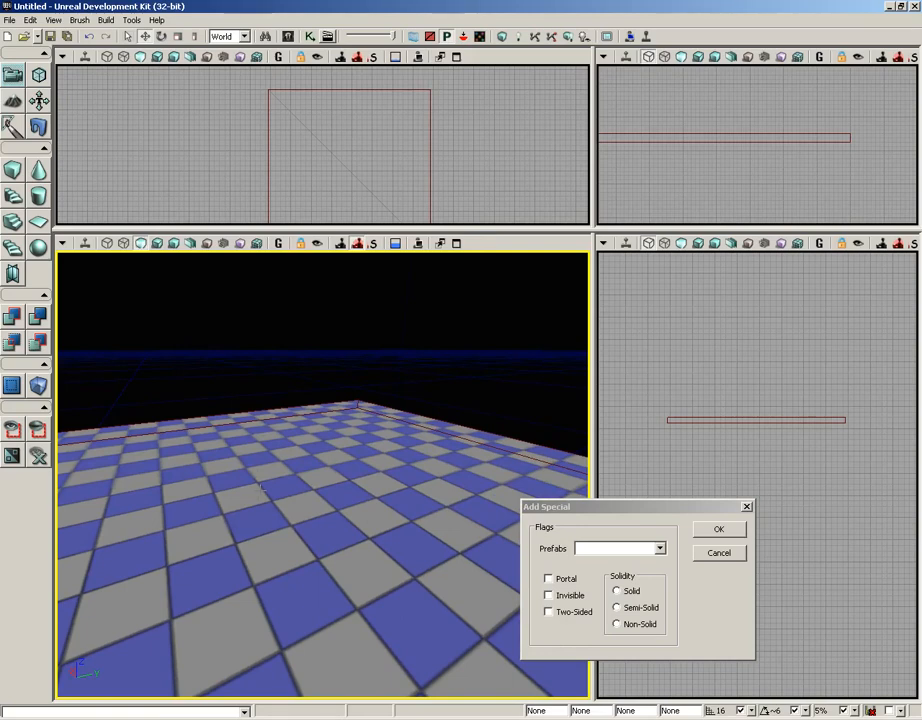
# Rebuild the builder brush as a cube with X, Y and Z all set to 256.
pyautogui.rightClick(13, 170)
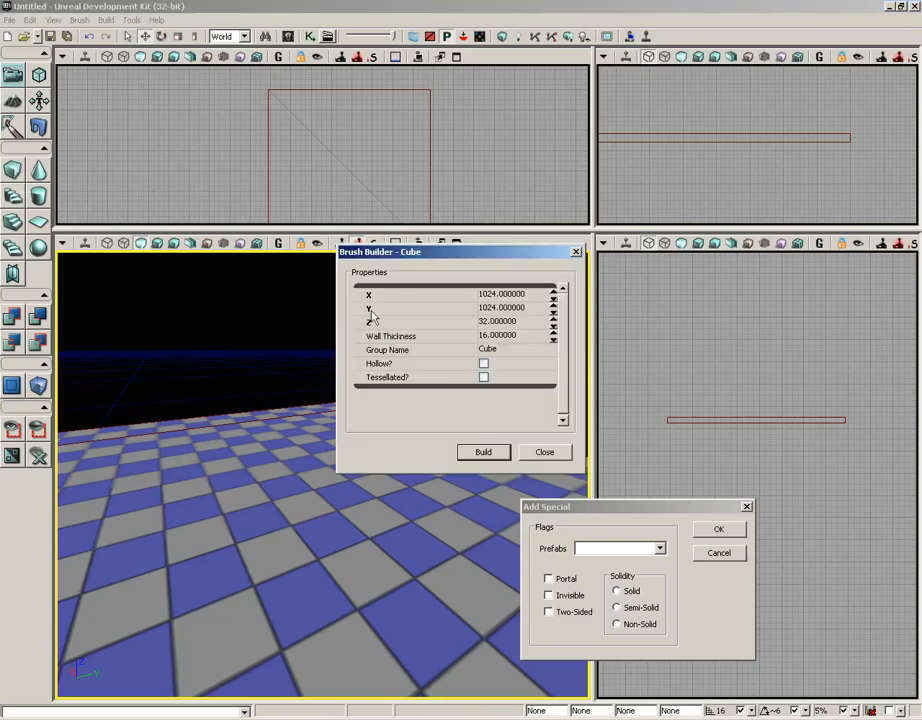
pyautogui.click(497, 296)
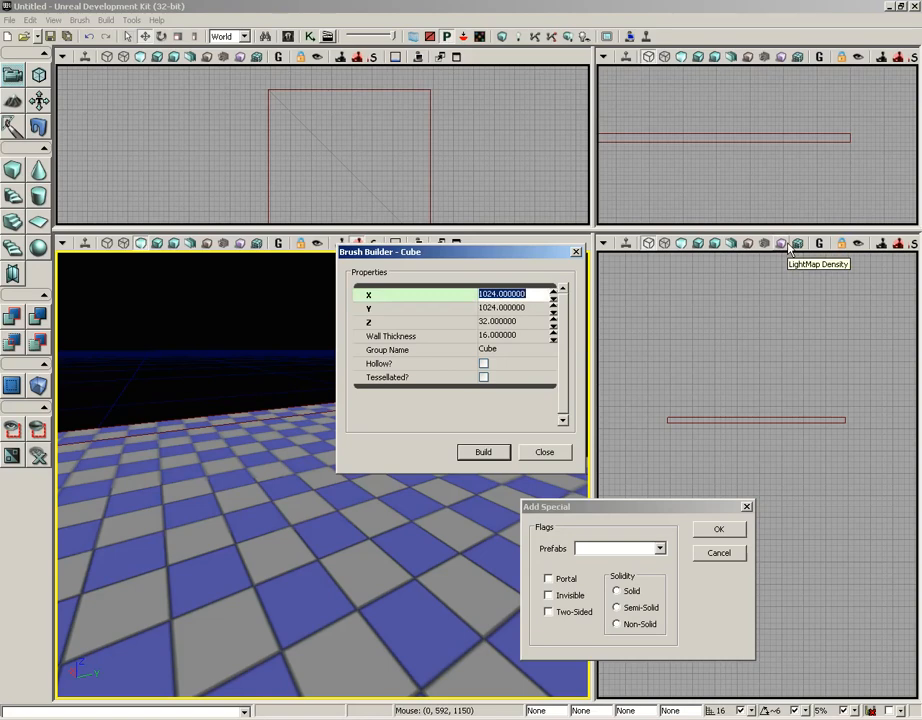
pyautogui.write('2')
pyautogui.press('Tab')
pyautogui.write('256')
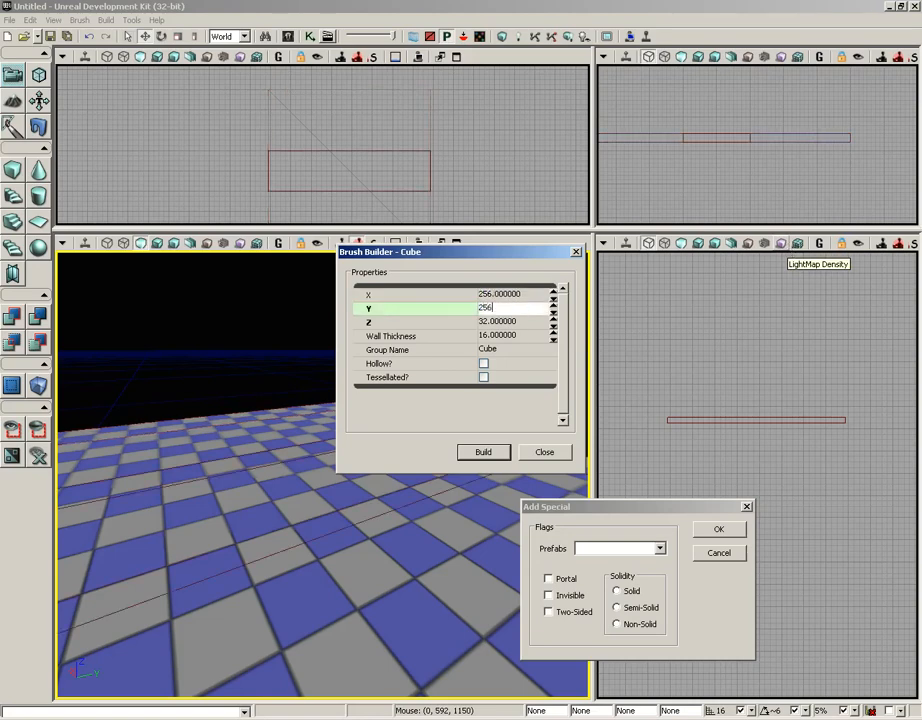
pyautogui.press('Tab')
pyautogui.write('256')
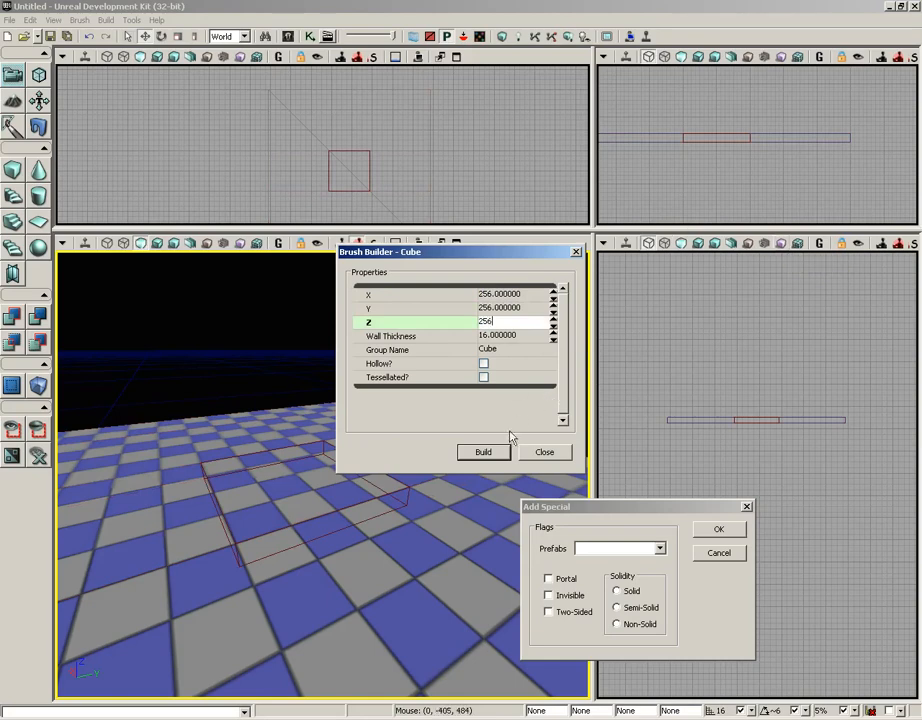
pyautogui.click(484, 454)
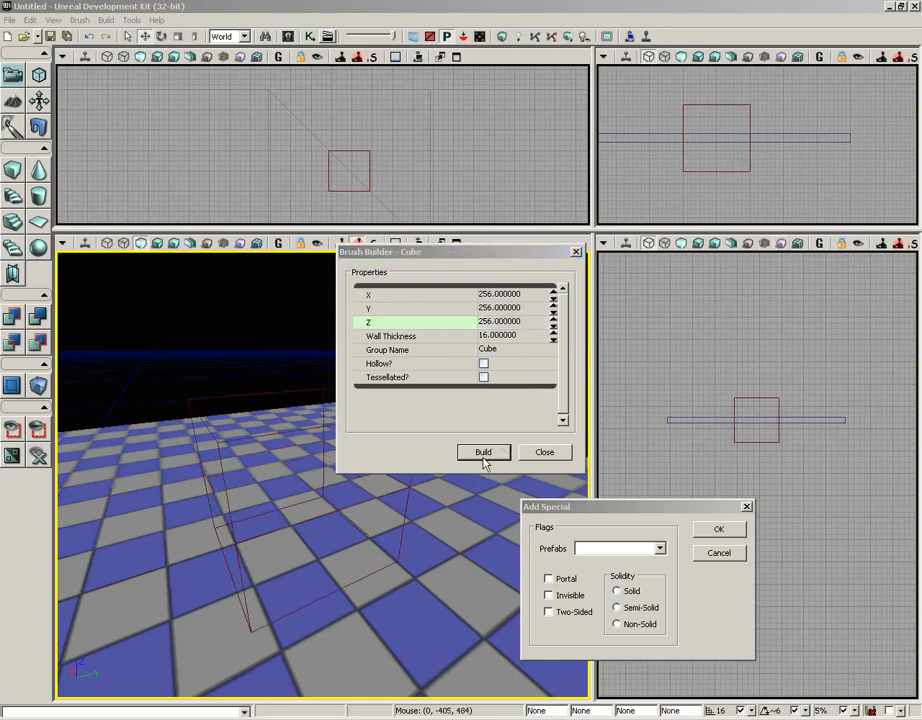
pyautogui.click(542, 452)
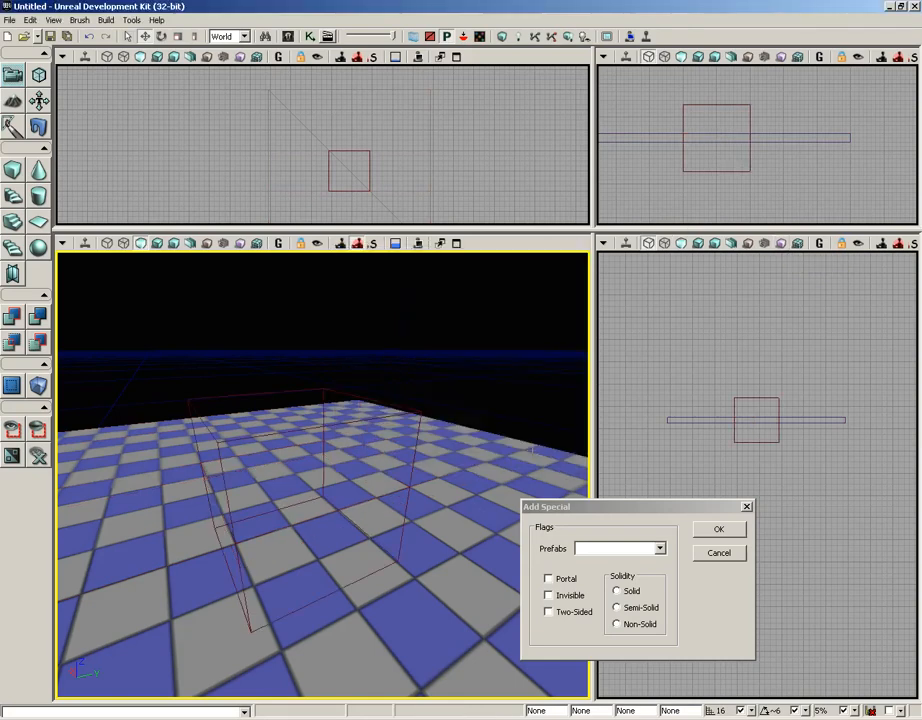
# Select the cube-shaped builder brush and raise it along Z until its underside rests on the floor's top surface.
pyautogui.click(340, 393)
pyautogui.scroll(6, 784, 461)
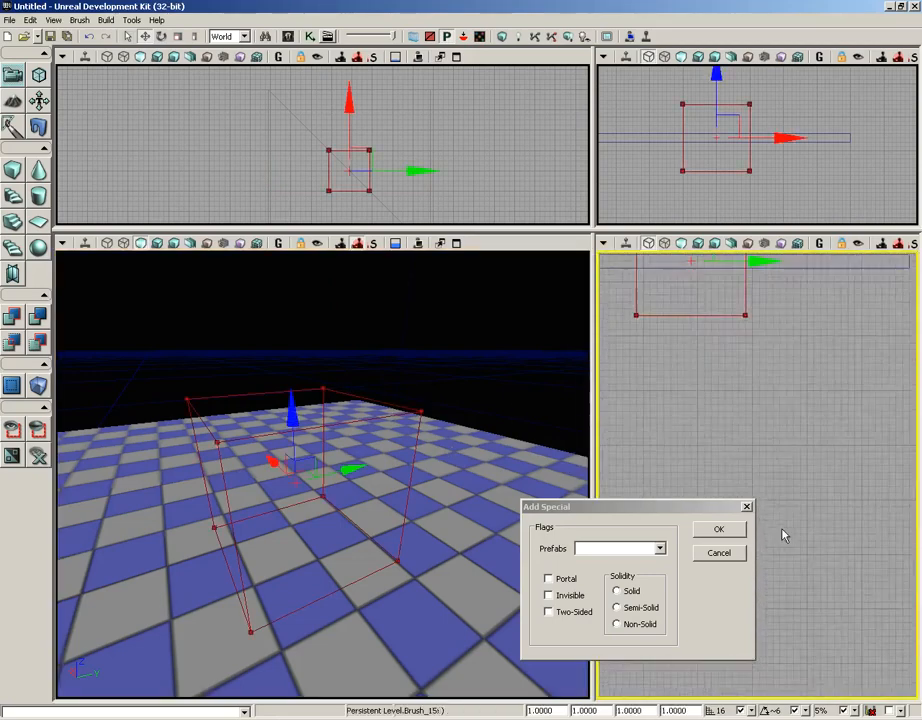
pyautogui.moveTo(780, 444); pyautogui.dragTo(846, 608)
pyautogui.moveTo(755, 357)
pyautogui.mouseDown()
pyautogui.moveTo(757, 284)
pyautogui.moveTo(756, 296)
pyautogui.mouseUp()
pyautogui.scroll(5, 780, 492)
pyautogui.moveTo(784, 459)
pyautogui.mouseDown()
pyautogui.moveTo(784, 446)
pyautogui.moveTo(798, 508)
pyautogui.mouseUp()
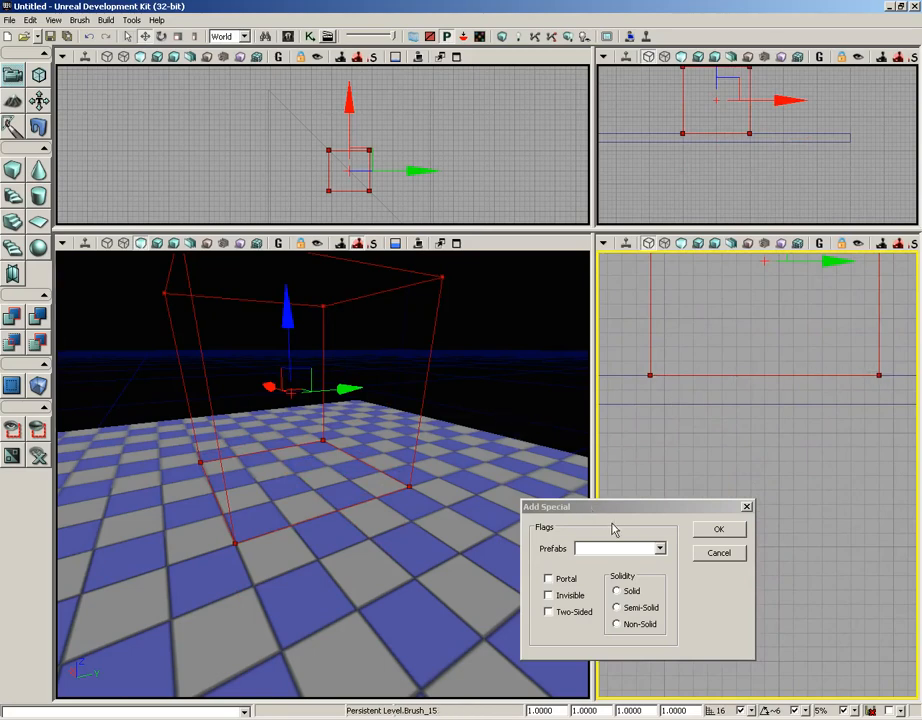
# Add the cube builder brush to the level on top of the floor with Add Special, using Solid solidity.
pyautogui.moveTo(624, 509); pyautogui.dragTo(688, 407)
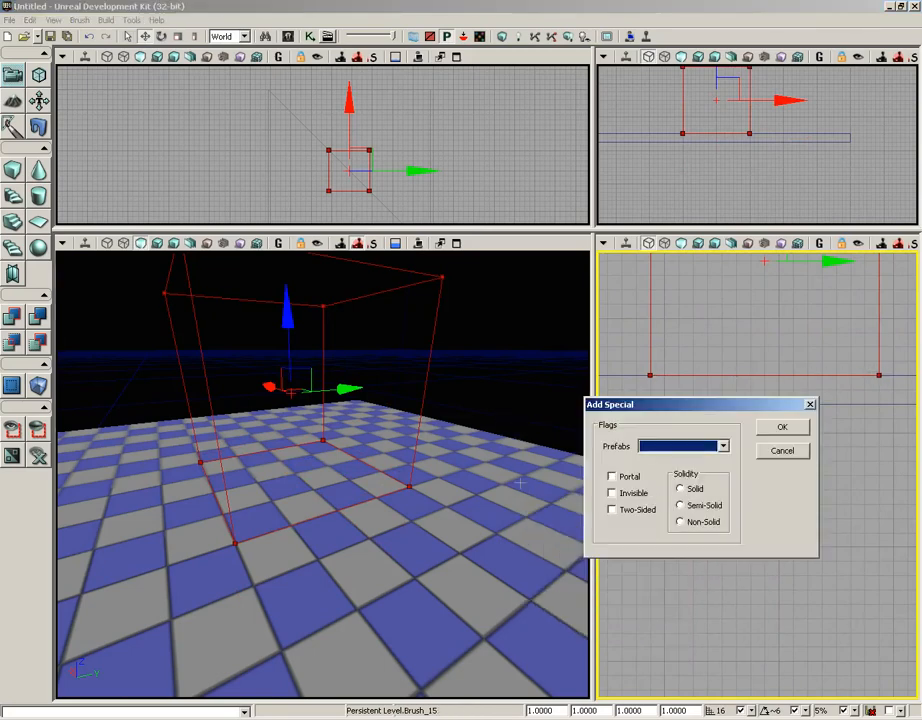
pyautogui.moveTo(520, 483); pyautogui.dragTo(514, 510)
pyautogui.moveTo(514, 510); pyautogui.dragTo(496, 350, button='right')
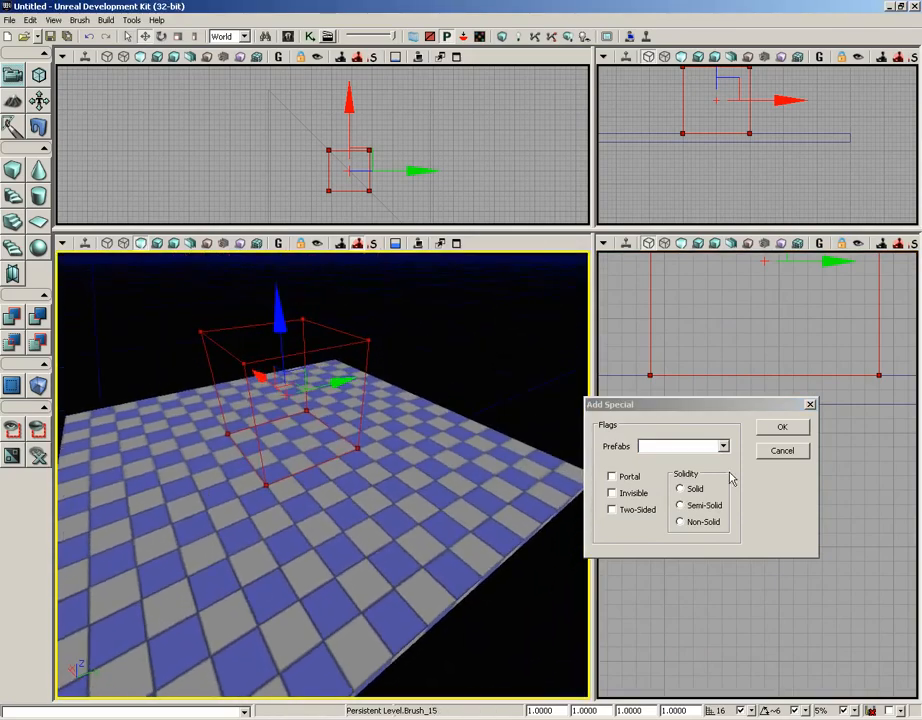
pyautogui.click(680, 488)
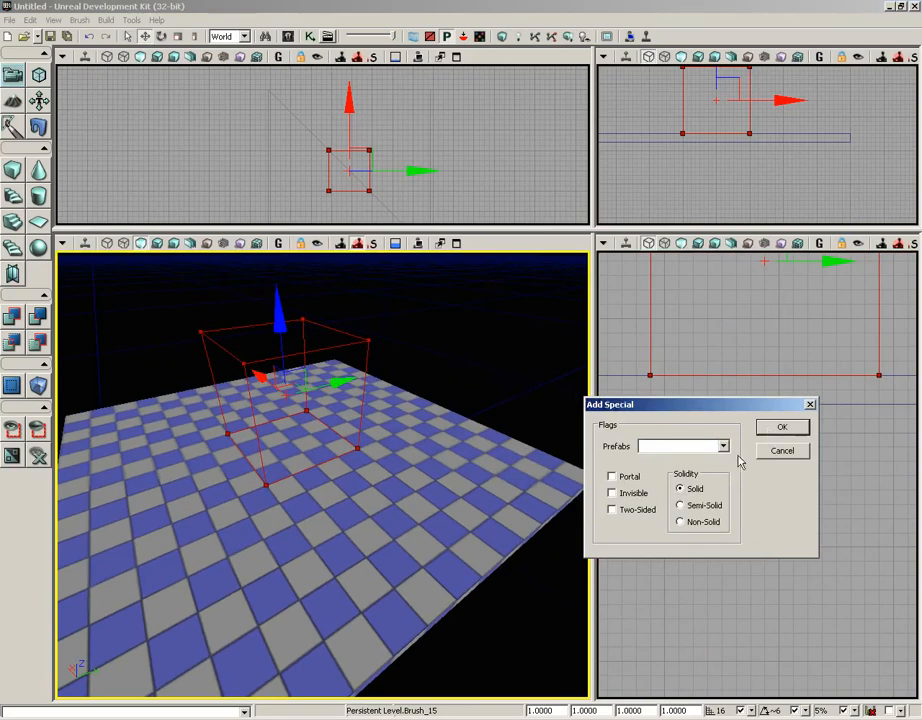
pyautogui.click(783, 428)
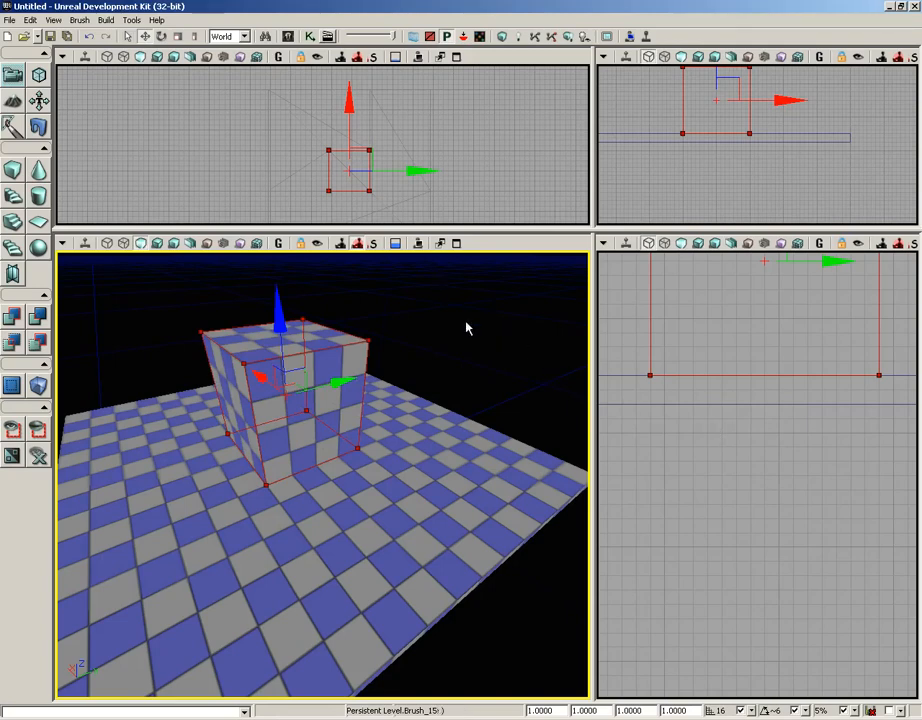
pyautogui.moveTo(466, 322); pyautogui.dragTo(456, 316, button='right')
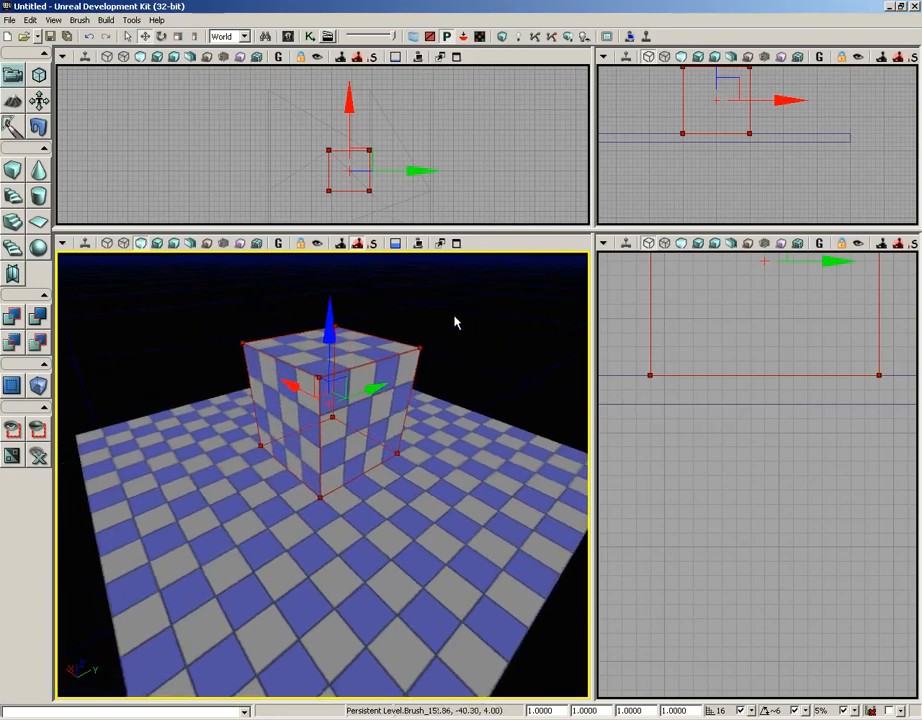
# Switch the perspective view to wireframe and move the builder brush along Y clear of the floor to expose the solid cube's geometry.
pyautogui.click(142, 247)
pyautogui.click(124, 247)
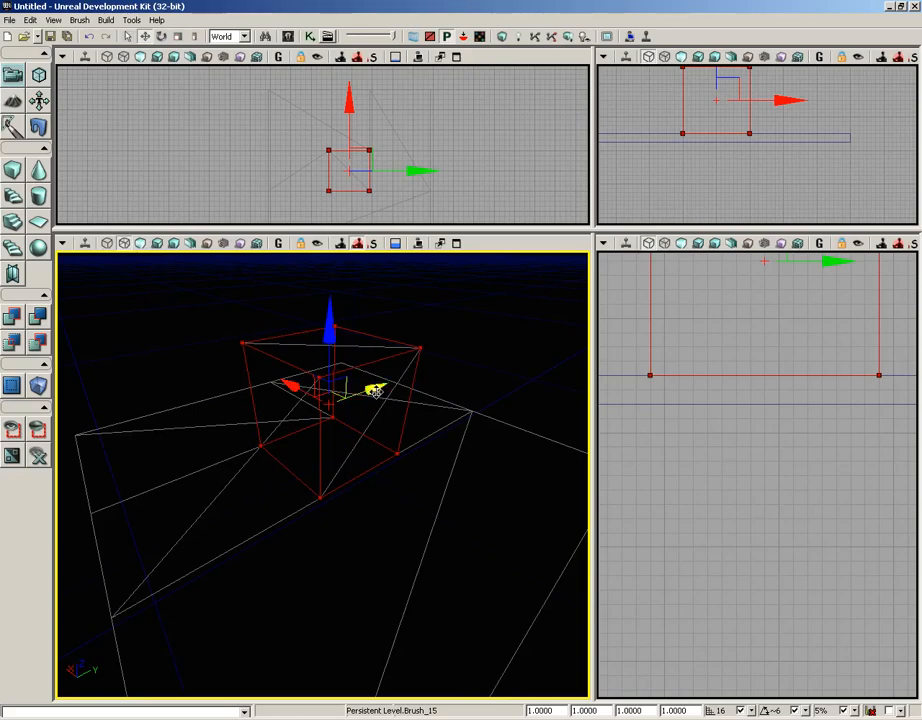
pyautogui.moveTo(396, 377)
pyautogui.mouseDown()
pyautogui.moveTo(587, 268)
pyautogui.moveTo(587, 248)
pyautogui.mouseUp()
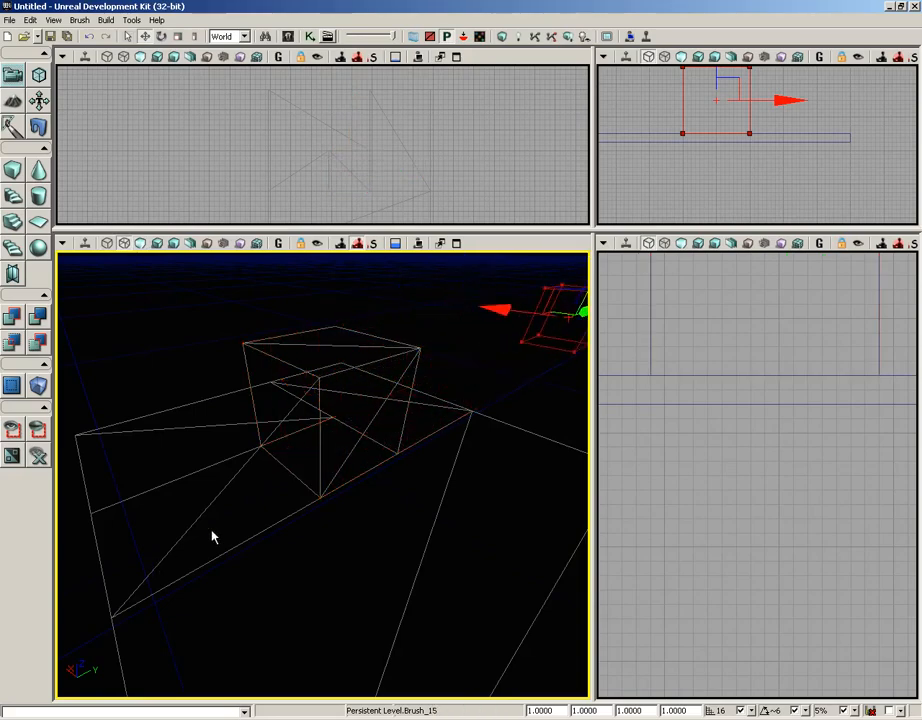
pyautogui.moveTo(212, 535)
pyautogui.mouseDown()
pyautogui.moveTo(340, 523)
pyautogui.moveTo(346, 549)
pyautogui.moveTo(243, 539)
pyautogui.moveTo(335, 465)
pyautogui.moveTo(274, 448)
pyautogui.moveTo(292, 426)
pyautogui.moveTo(298, 474)
pyautogui.mouseUp()
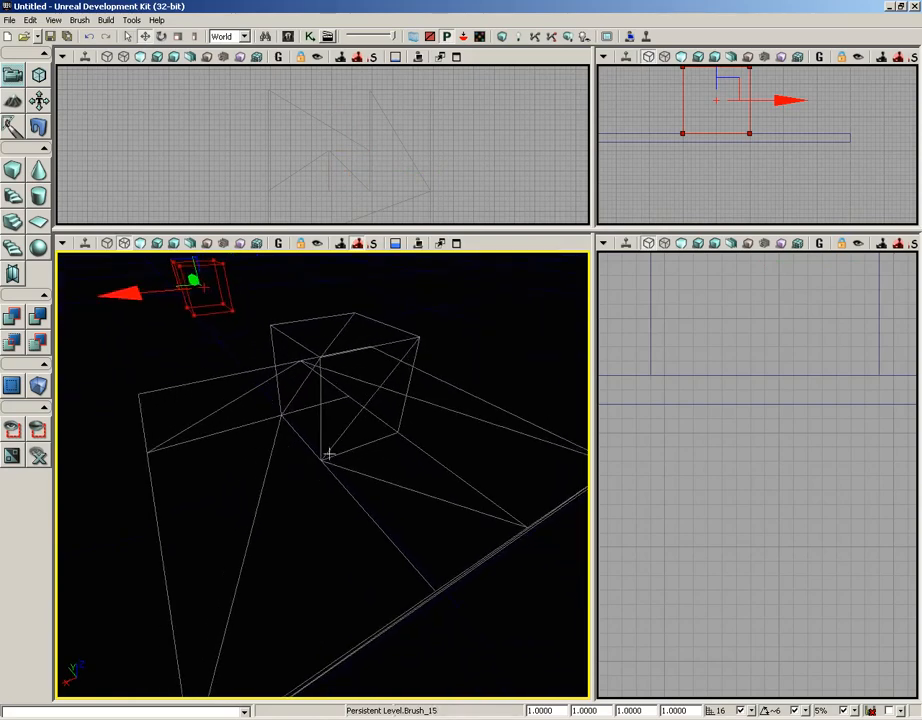
pyautogui.moveTo(416, 369); pyautogui.dragTo(293, 516)
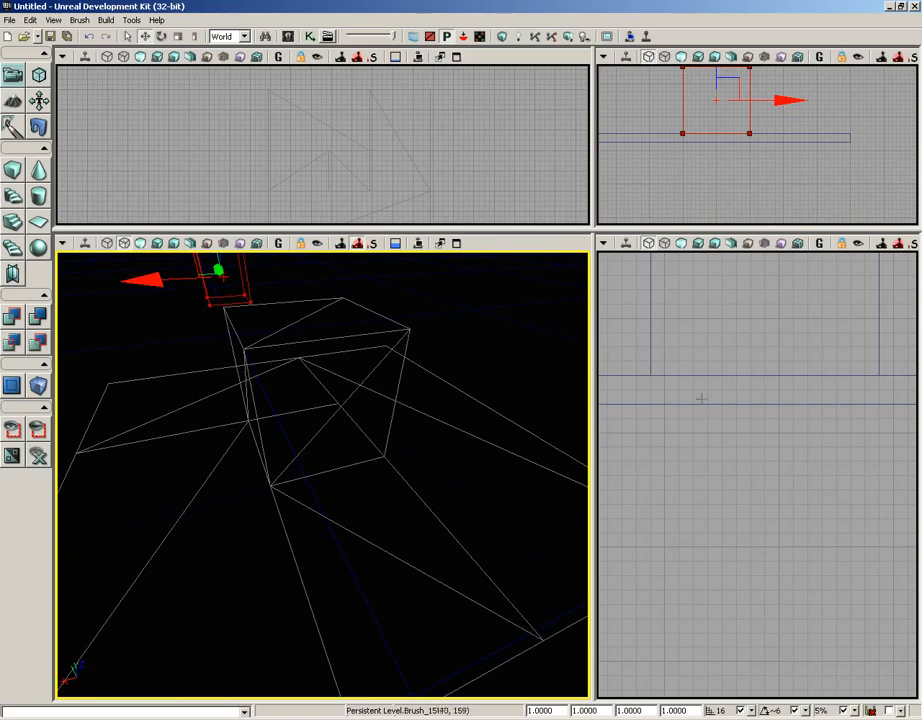
# Raise the solid cube brush slightly along Z off the floor and rebuild the level geometry.
pyautogui.scroll(-5, 714, 451)
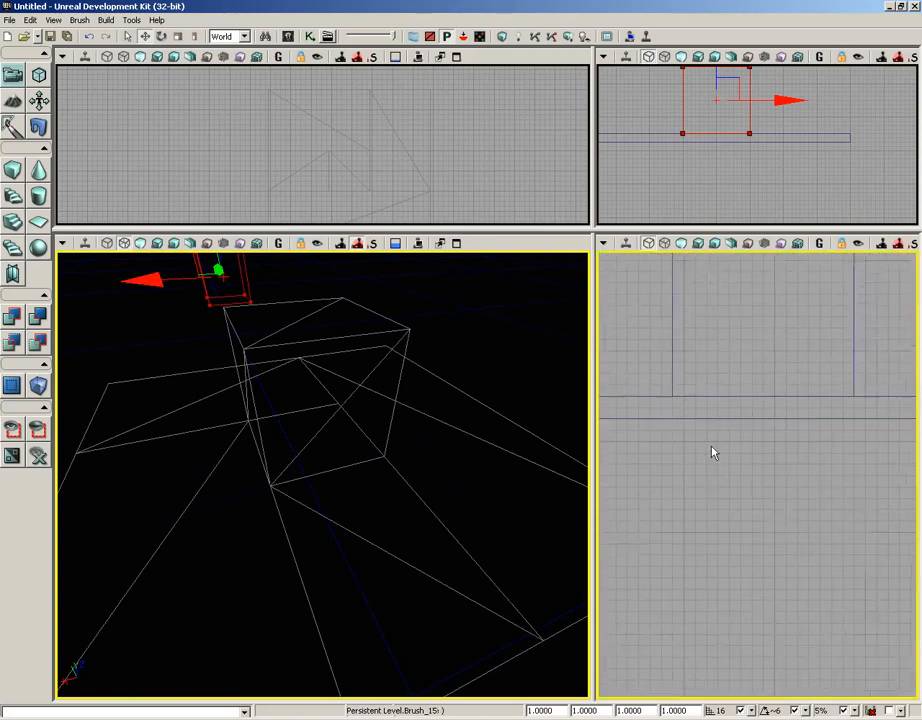
pyautogui.moveTo(719, 465); pyautogui.dragTo(729, 546)
pyautogui.click(704, 452)
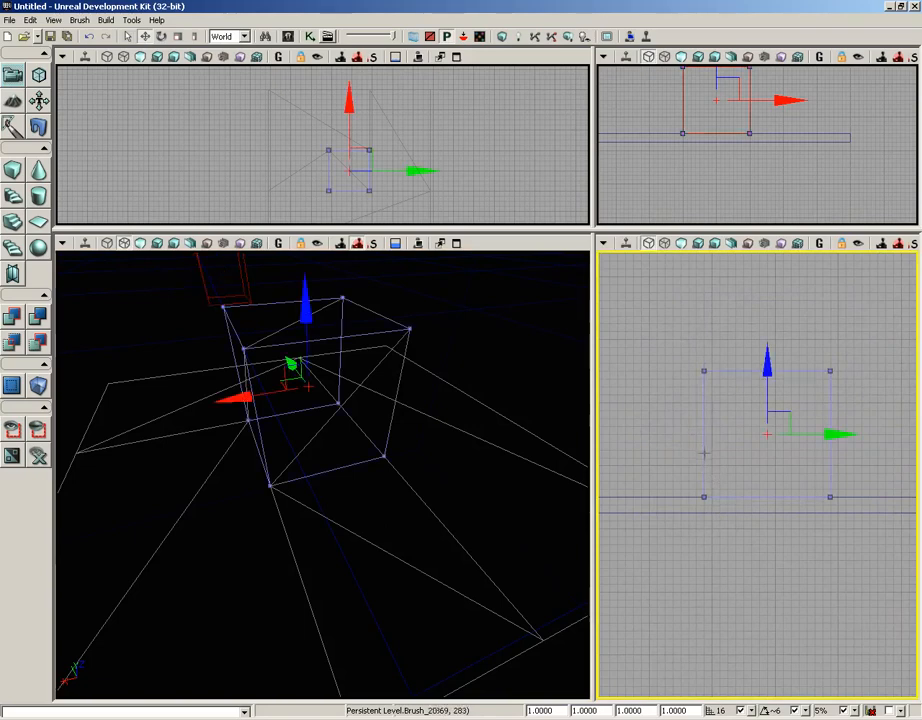
pyautogui.moveTo(769, 357); pyautogui.dragTo(765, 349)
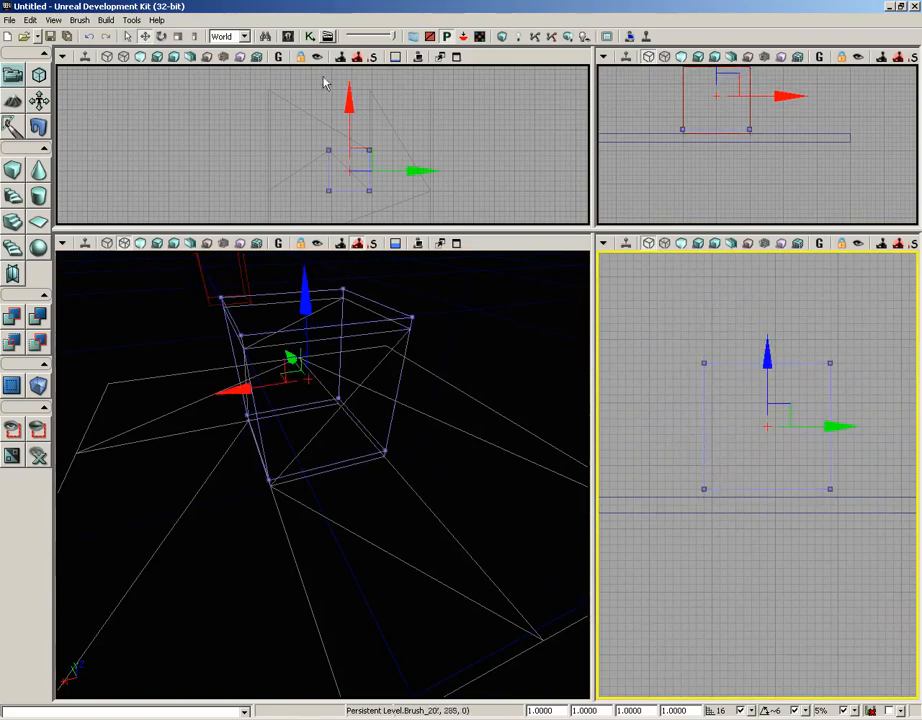
pyautogui.click(105, 20)
pyautogui.click(112, 34)
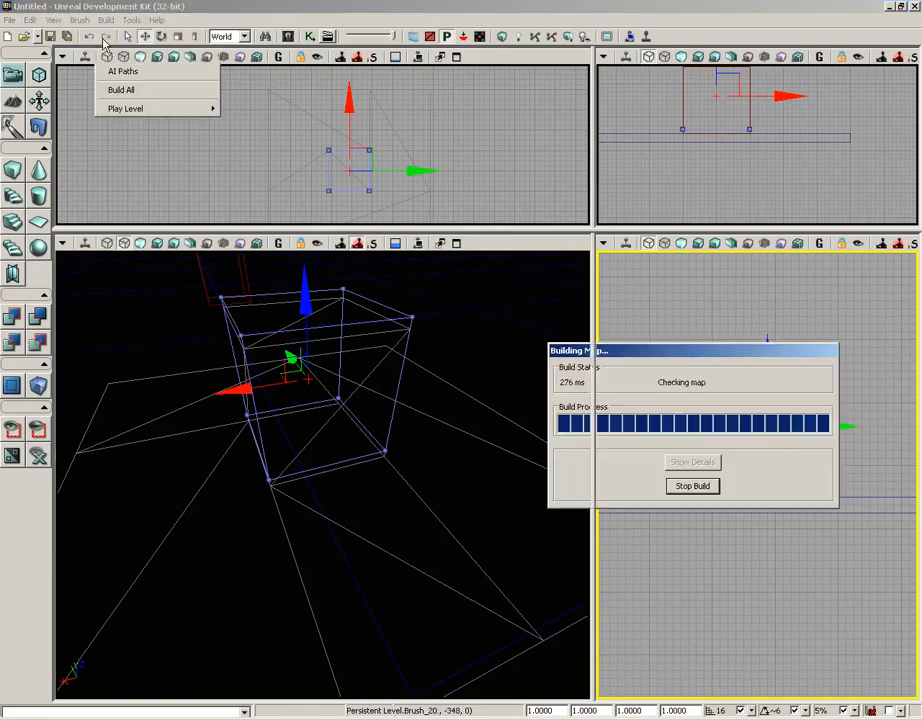
pyautogui.click(827, 312)
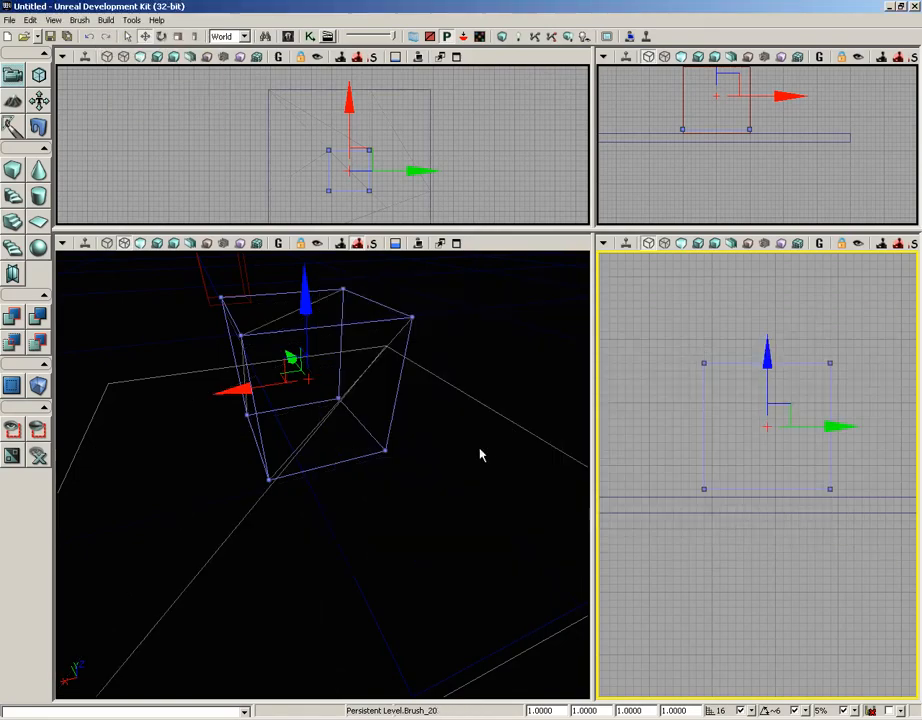
# Lower the solid cube brush along Z back onto the floor's top surface and rebuild the level geometry.
pyautogui.moveTo(480, 455)
pyautogui.mouseDown()
pyautogui.moveTo(457, 504)
pyautogui.moveTo(391, 504)
pyautogui.moveTo(400, 450)
pyautogui.moveTo(364, 451)
pyautogui.moveTo(403, 463)
pyautogui.moveTo(469, 463)
pyautogui.moveTo(486, 482)
pyautogui.moveTo(294, 418)
pyautogui.mouseUp()
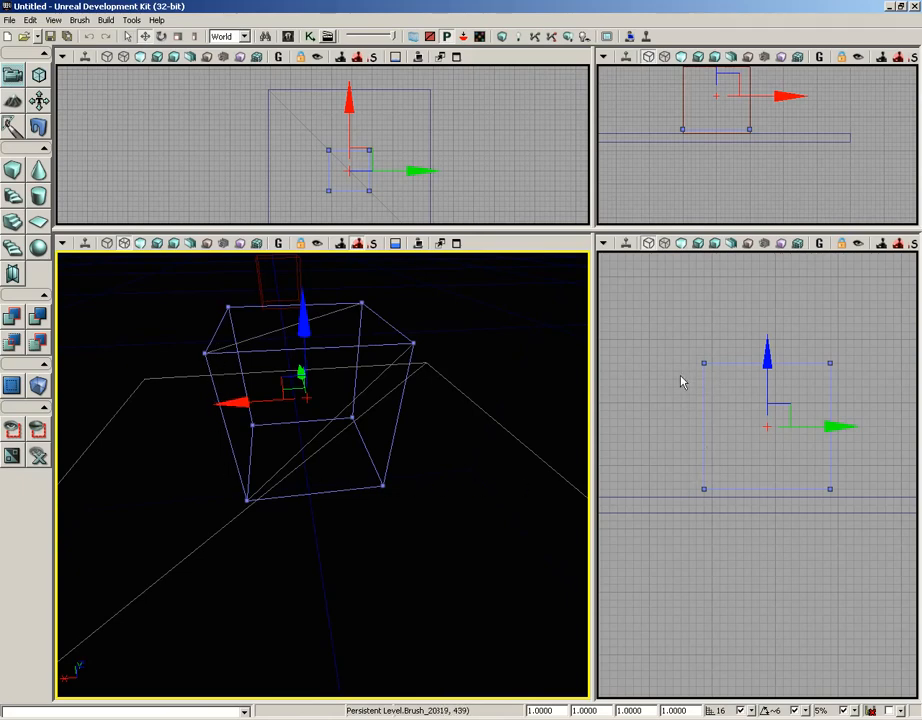
pyautogui.click(770, 362)
pyautogui.moveTo(770, 362); pyautogui.dragTo(768, 370)
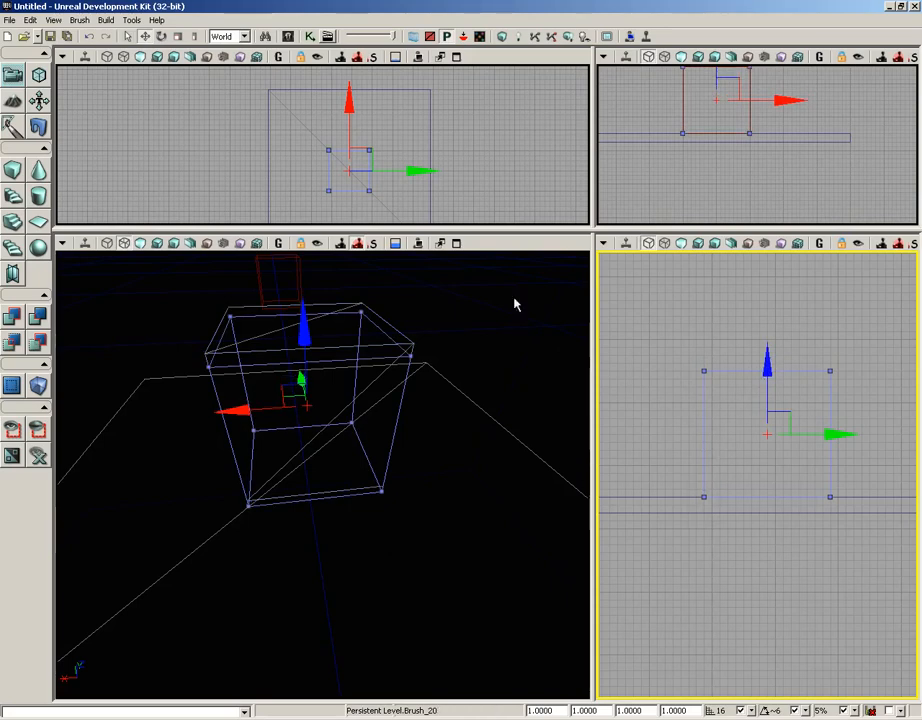
pyautogui.click(105, 20)
pyautogui.click(110, 35)
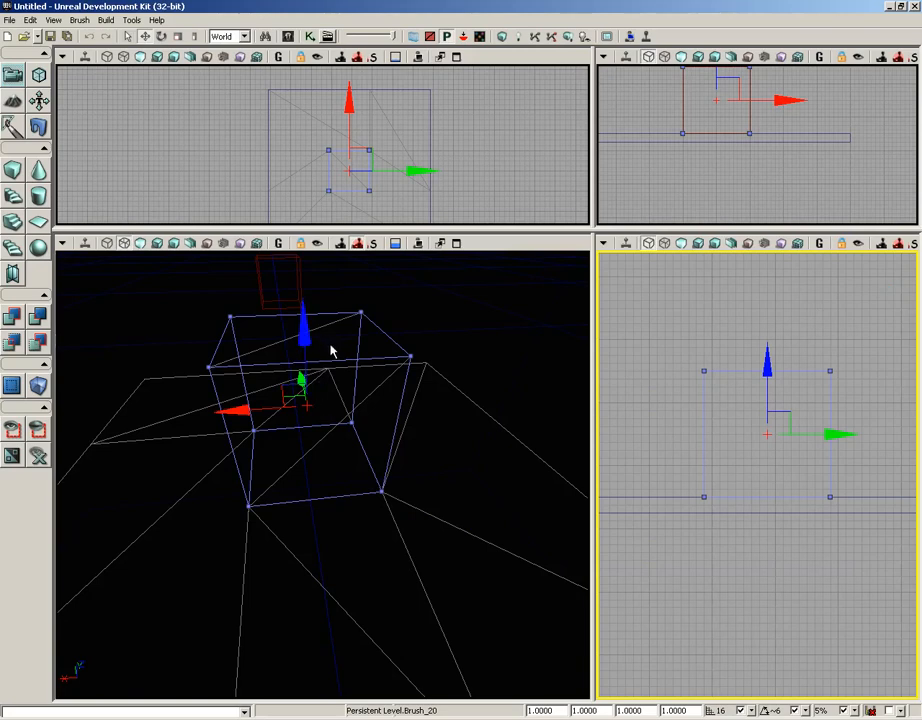
# Delete the solid cube brush from the level and rebuild the geometry so only the floor remains.
pyautogui.moveTo(375, 325)
pyautogui.mouseDown()
pyautogui.moveTo(375, 334)
pyautogui.moveTo(375, 325)
pyautogui.mouseUp()
pyautogui.click(377, 320)
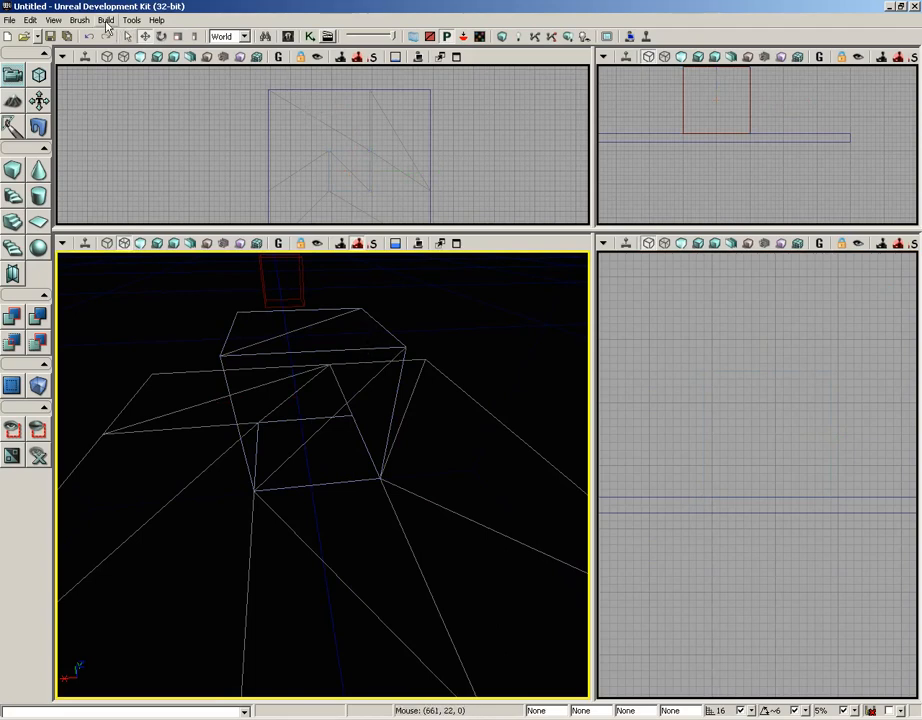
pyautogui.click(105, 20)
pyautogui.click(112, 31)
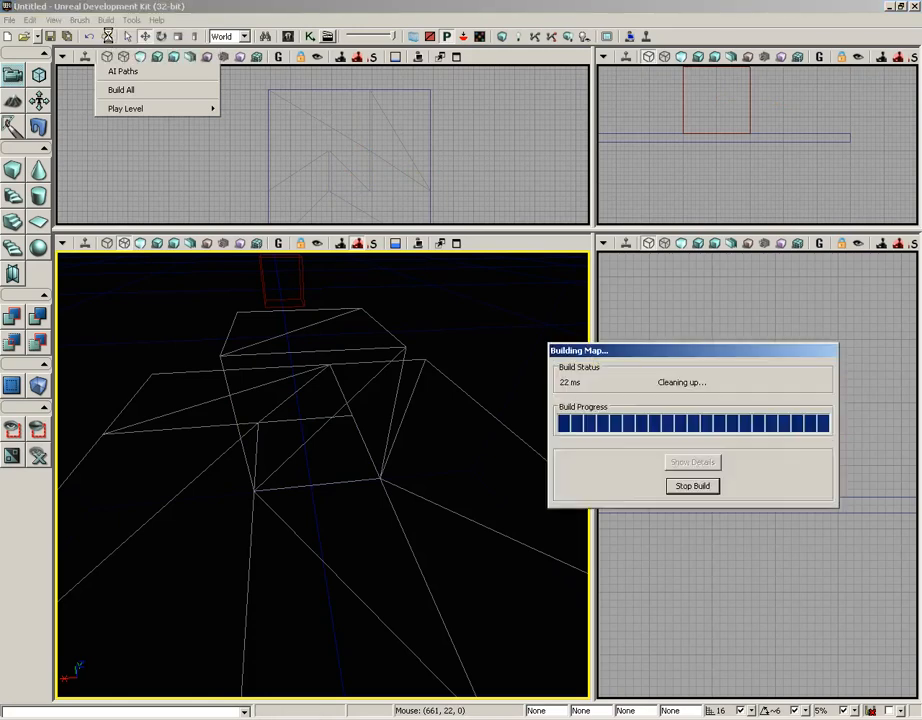
pyautogui.click(815, 312)
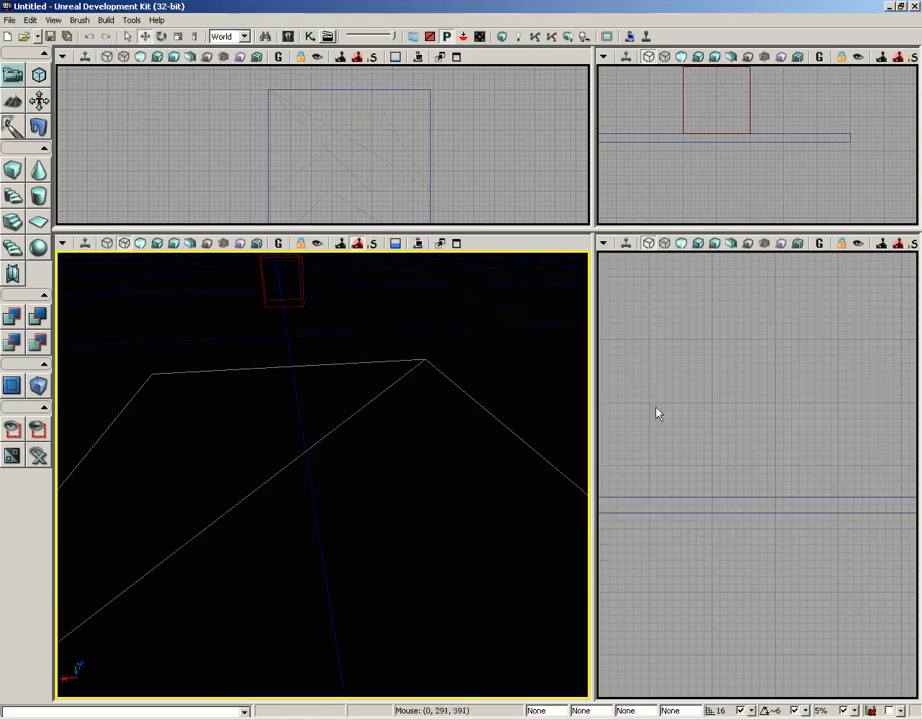
# Select the cube-shaped builder brush and move it along Y back over the middle of the floor.
pyautogui.moveTo(379, 437); pyautogui.dragTo(379, 453, button='right')
pyautogui.moveTo(379, 453); pyautogui.dragTo(378, 472)
pyautogui.moveTo(378, 472); pyautogui.dragTo(375, 378, button='right')
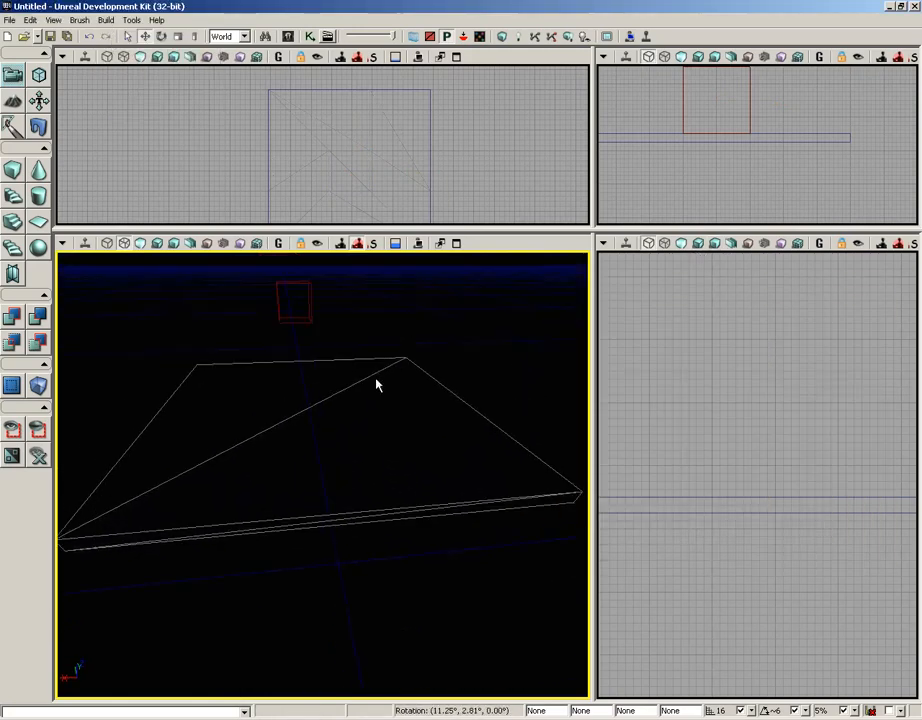
pyautogui.click(309, 309)
pyautogui.scroll(-8, 701, 356)
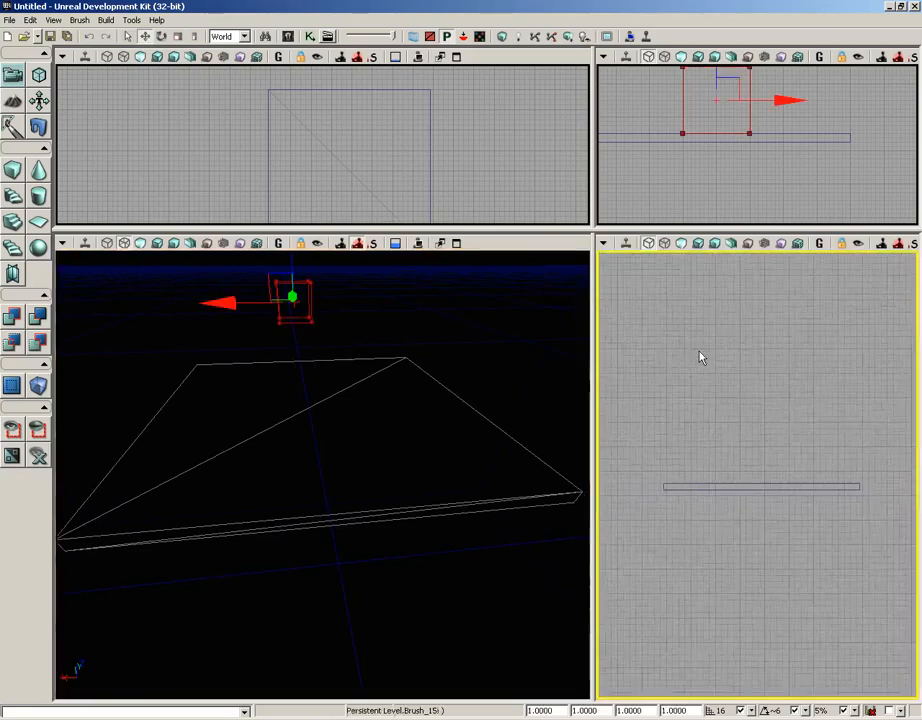
pyautogui.moveTo(748, 455); pyautogui.dragTo(676, 472, button='right')
pyautogui.scroll(-2, 805, 494)
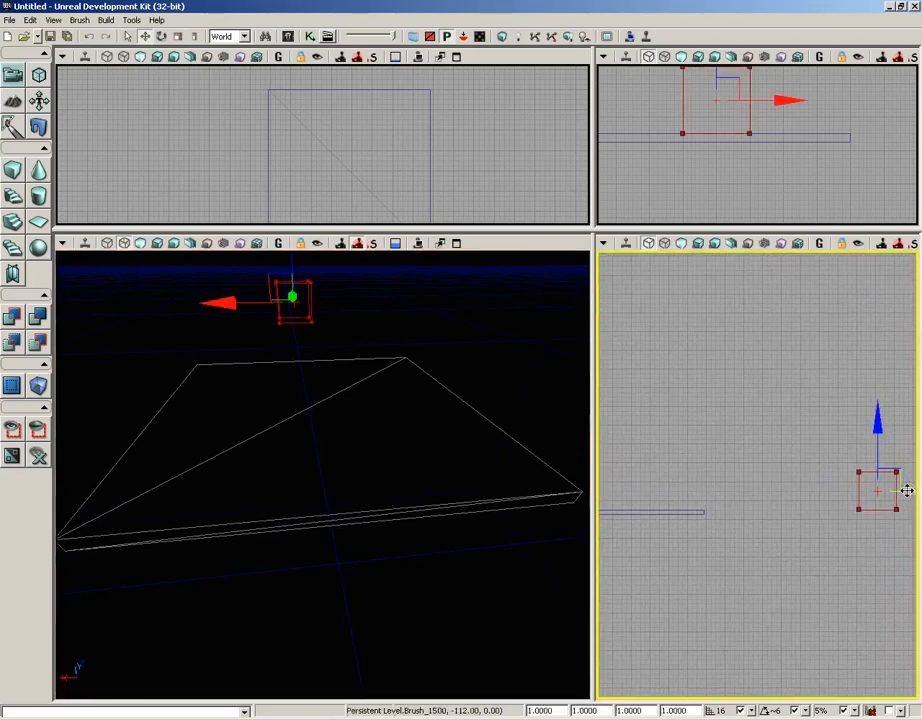
pyautogui.moveTo(907, 488); pyautogui.dragTo(663, 493)
pyautogui.moveTo(658, 567)
pyautogui.mouseDown(button='right')
pyautogui.moveTo(717, 552)
pyautogui.moveTo(759, 560)
pyautogui.mouseUp(button='right')
pyautogui.scroll(5, 766, 610)
pyautogui.scroll(1, 769, 618)
pyautogui.moveTo(766, 475); pyautogui.dragTo(760, 475)
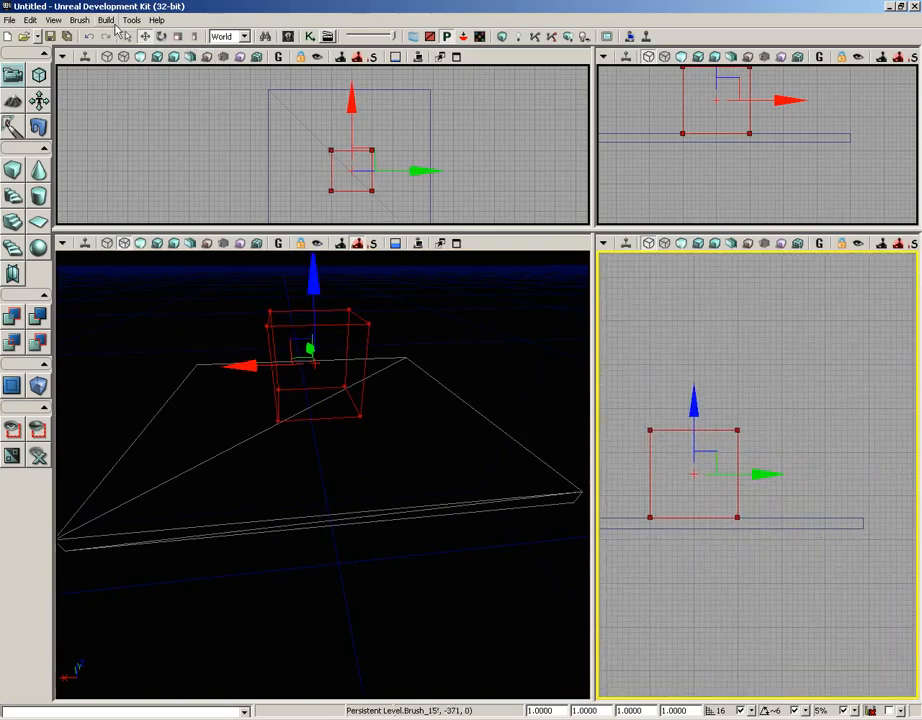
# Add the cube builder brush to the level with Add Special, using Semi-Solid solidity.
pyautogui.click(106, 21)
pyautogui.moveTo(79, 22)
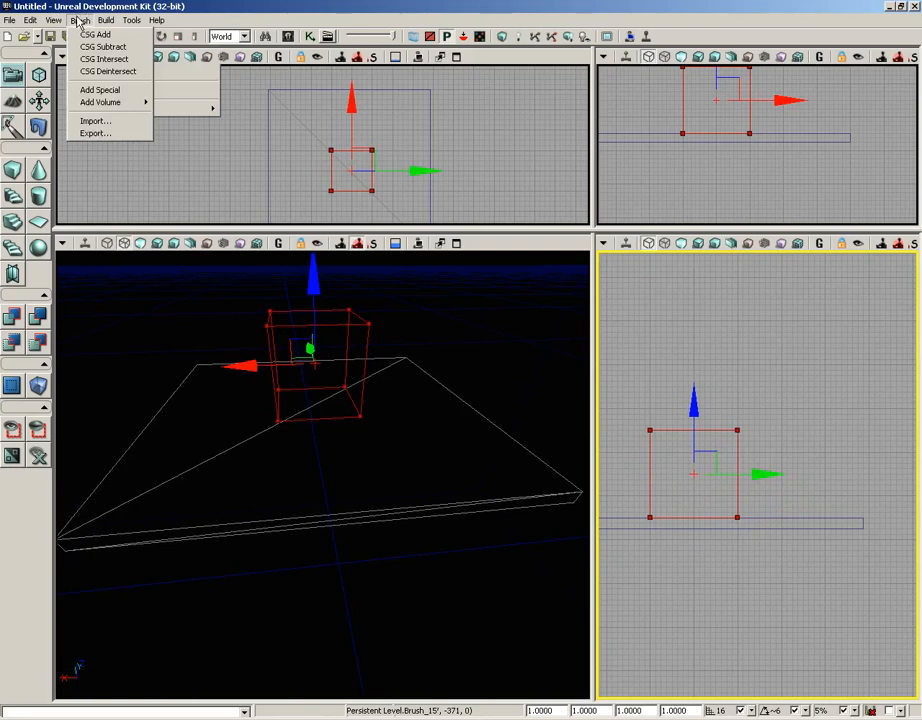
pyautogui.click(94, 89)
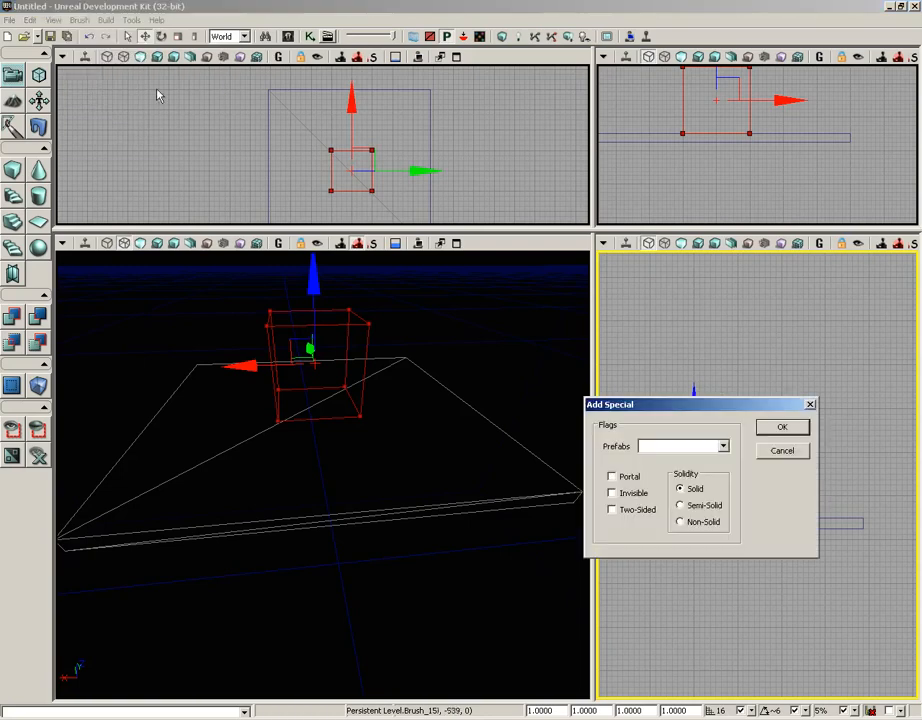
pyautogui.click(701, 510)
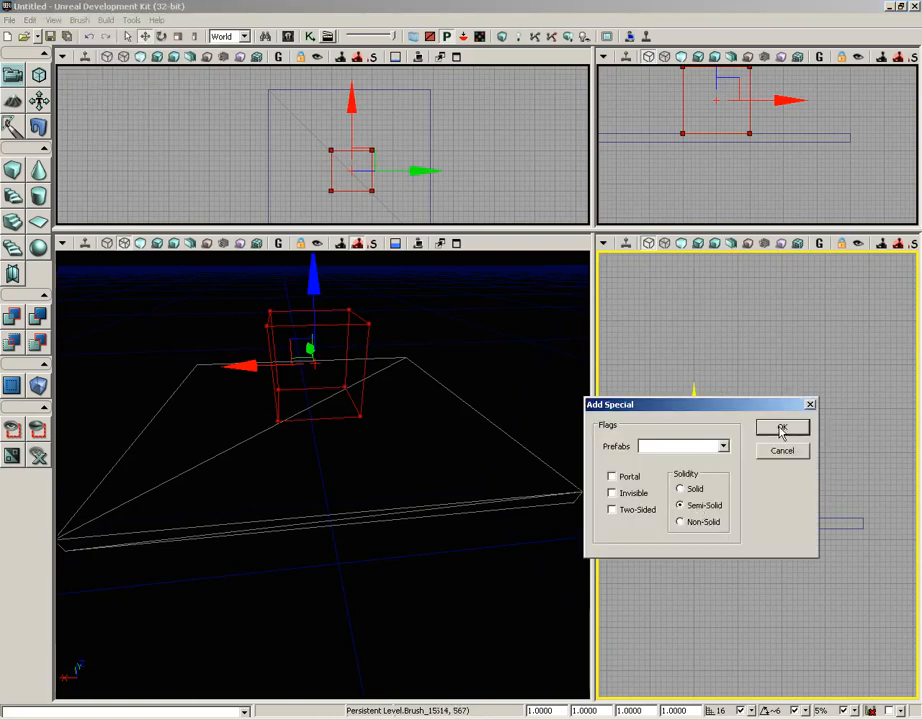
pyautogui.click(781, 429)
pyautogui.moveTo(531, 446)
pyautogui.mouseDown()
pyautogui.moveTo(508, 383)
pyautogui.moveTo(517, 340)
pyautogui.mouseUp()
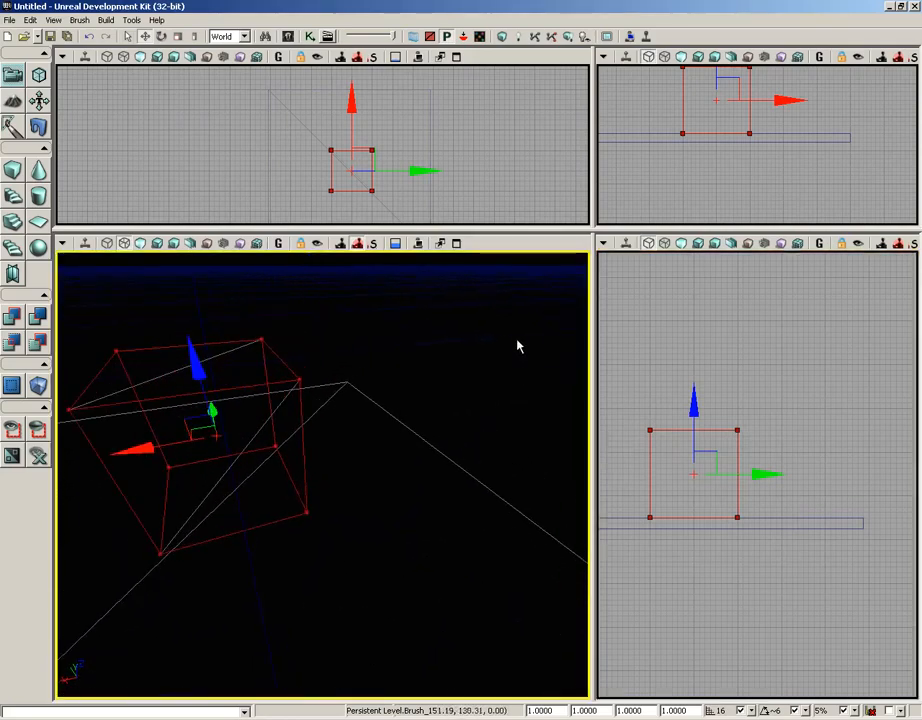
# Move the builder brush along X clear of the semi-solid cube, and open the Add Special options without adding a brush.
pyautogui.moveTo(488, 379)
pyautogui.mouseDown()
pyautogui.moveTo(506, 366)
pyautogui.moveTo(474, 363)
pyautogui.moveTo(337, 494)
pyautogui.mouseUp()
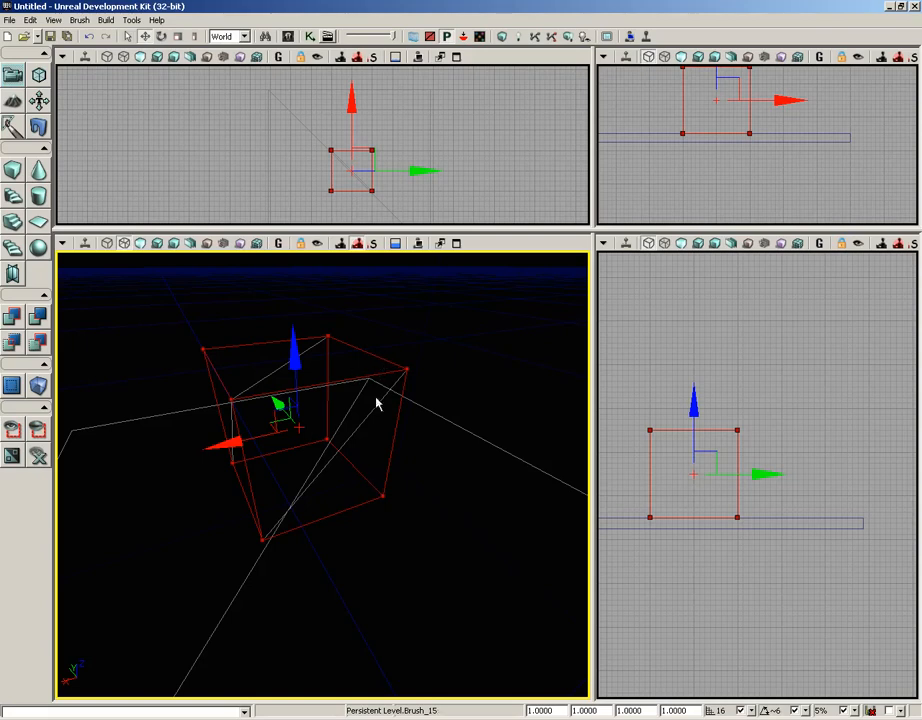
pyautogui.moveTo(225, 440)
pyautogui.mouseDown()
pyautogui.moveTo(425, 392)
pyautogui.moveTo(584, 370)
pyautogui.mouseUp()
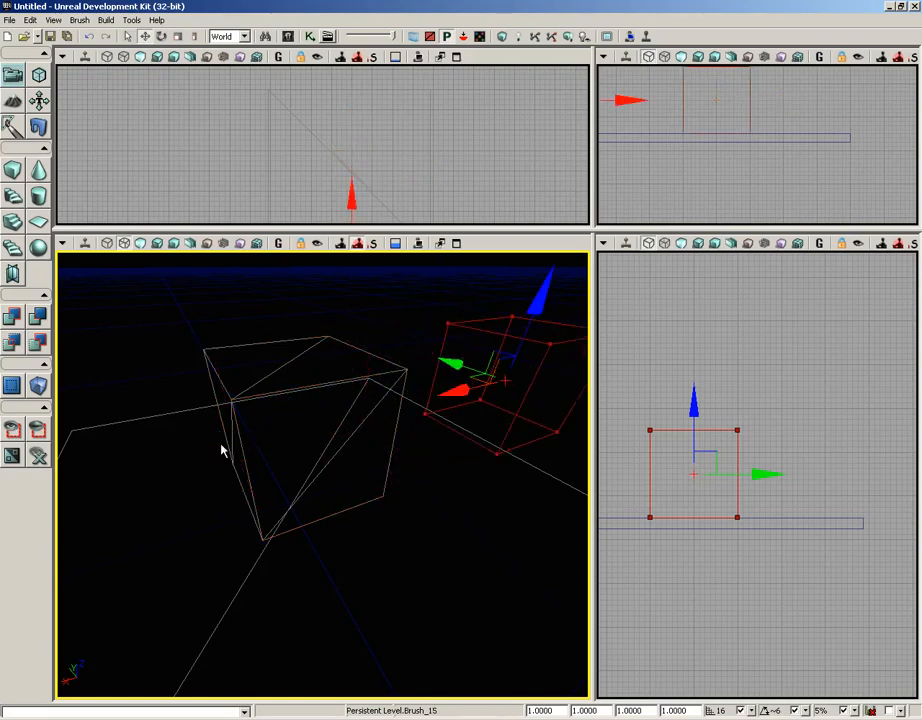
pyautogui.click(79, 21)
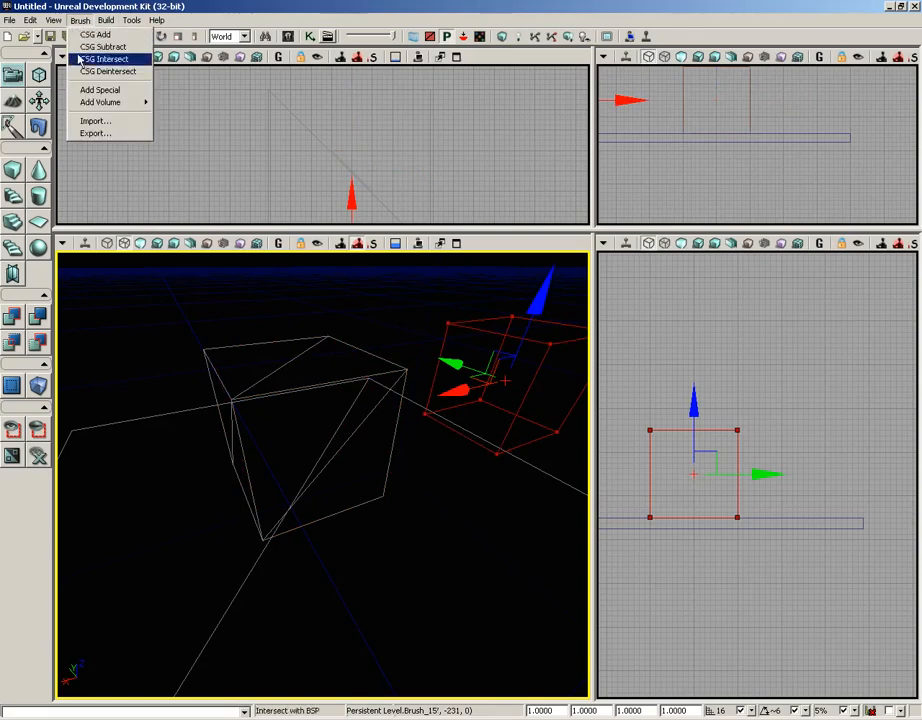
pyautogui.click(100, 90)
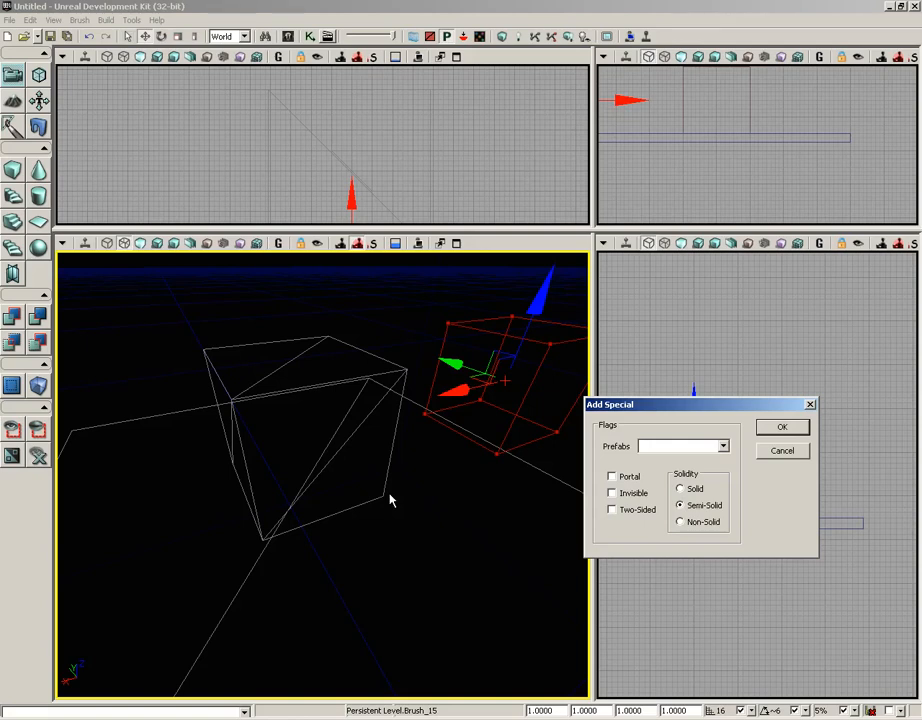
pyautogui.click(800, 451)
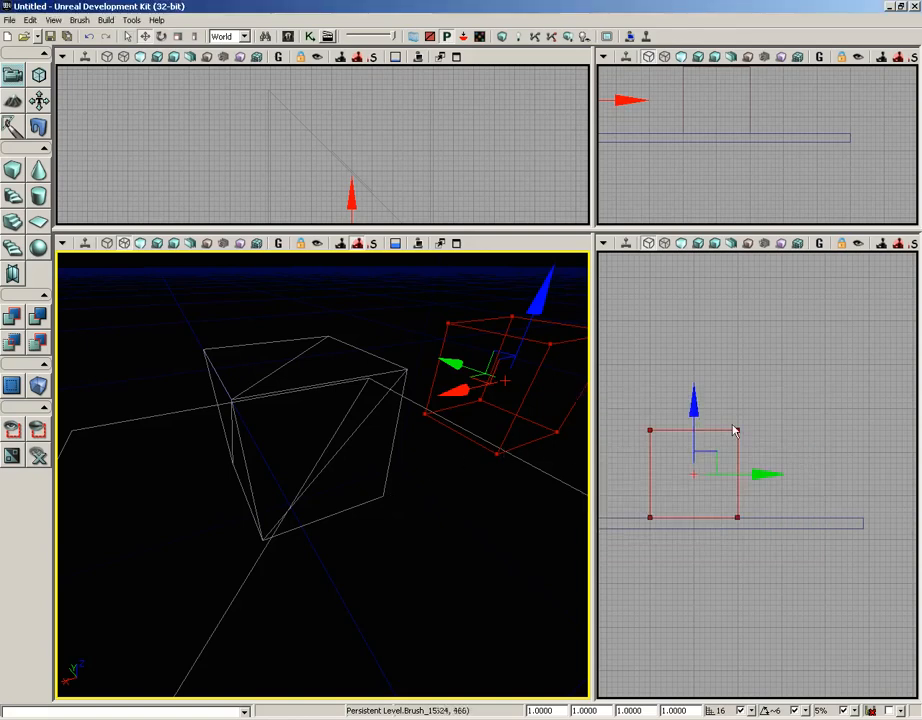
# Create a new level with Additive geometry style, discarding the changes to the current level.
pyautogui.click(9, 20)
pyautogui.click(20, 34)
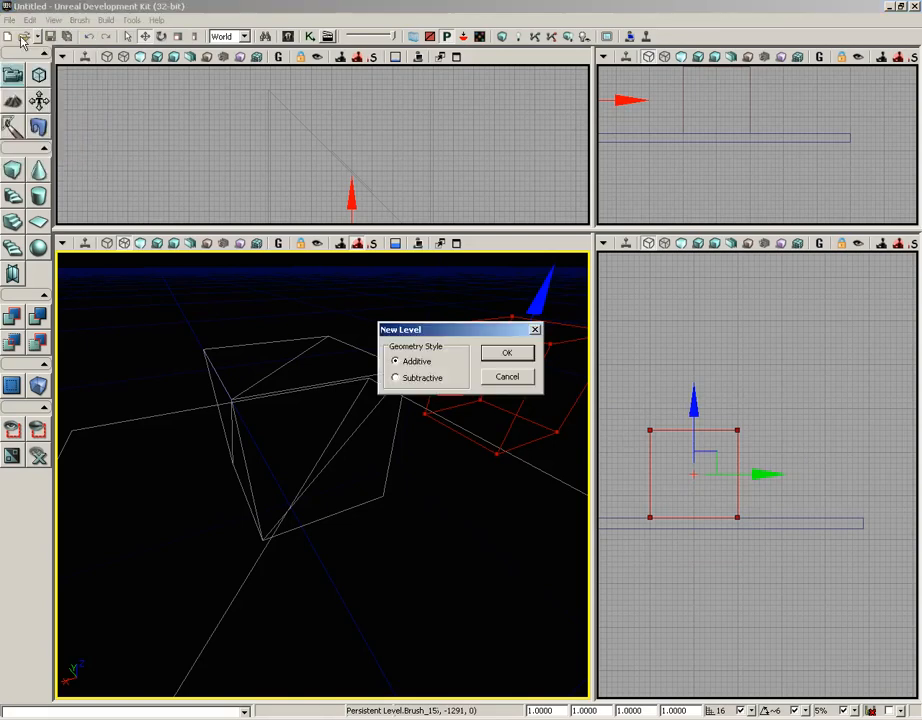
pyautogui.click(519, 354)
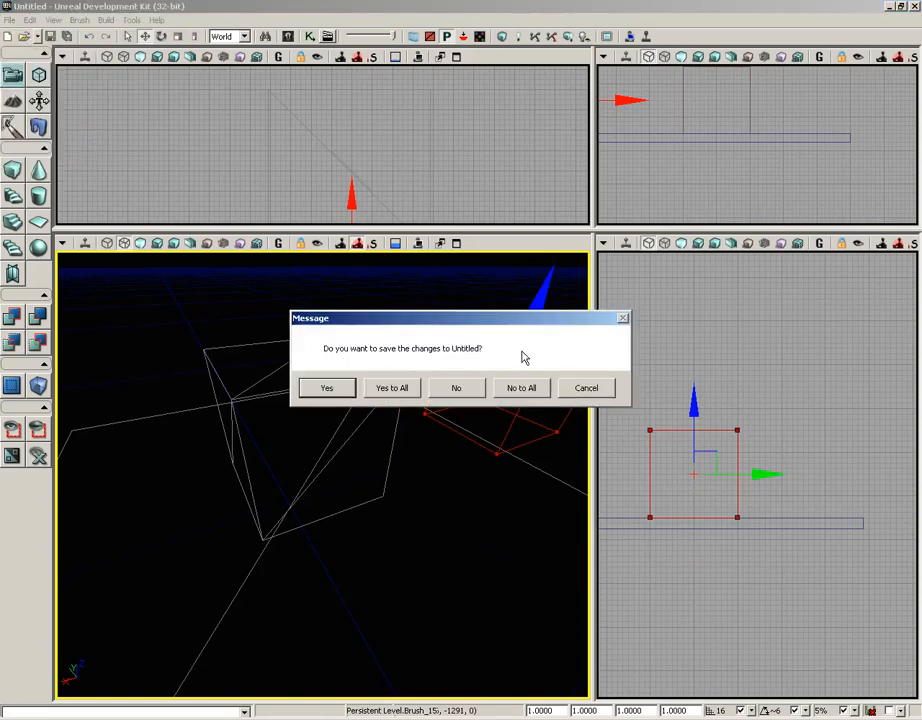
pyautogui.click(453, 388)
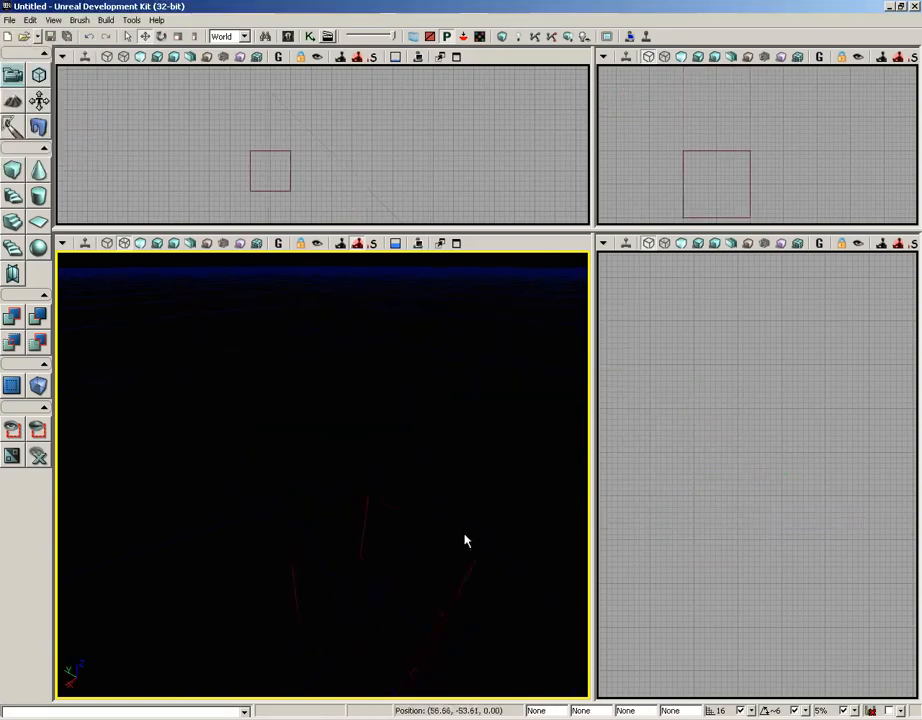
# Import ColumnCore.ASE as the builder brush with Merge Faces enabled and the Solid mesh option.
pyautogui.click(84, 21)
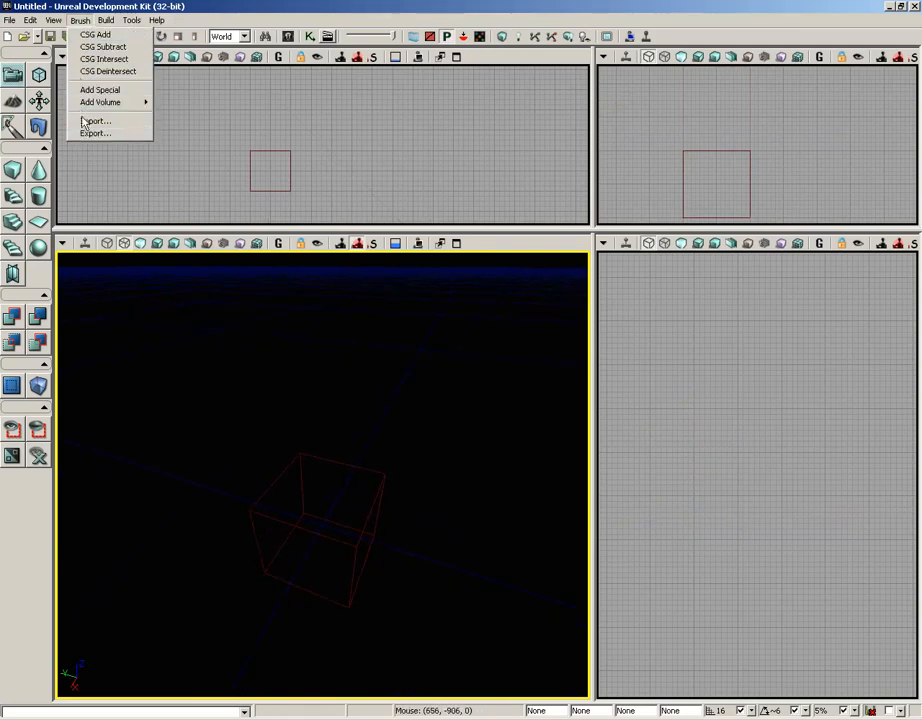
pyautogui.moveTo(94, 106)
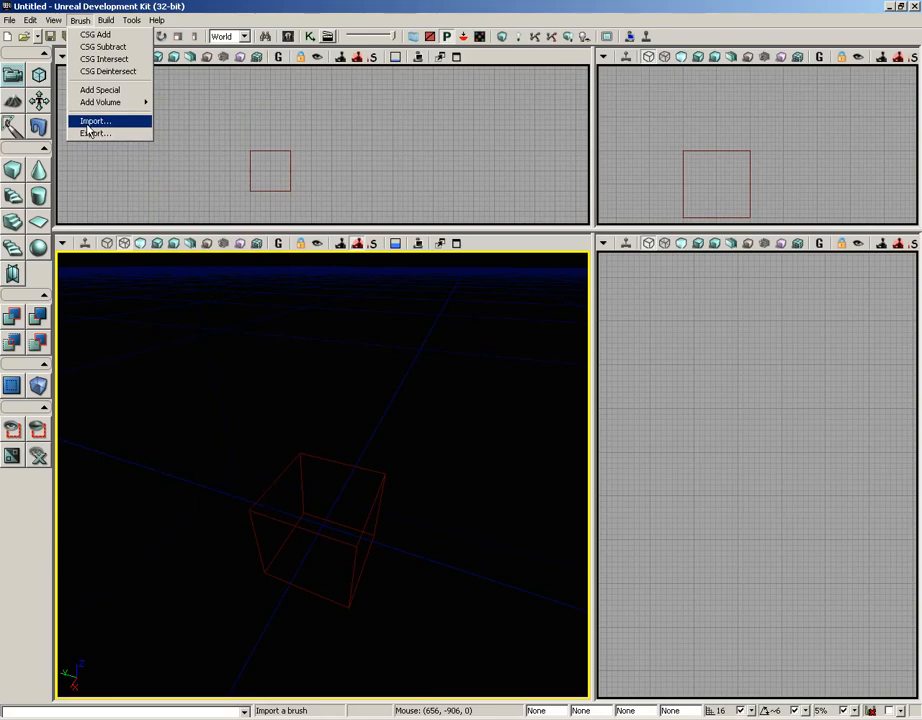
pyautogui.click(86, 122)
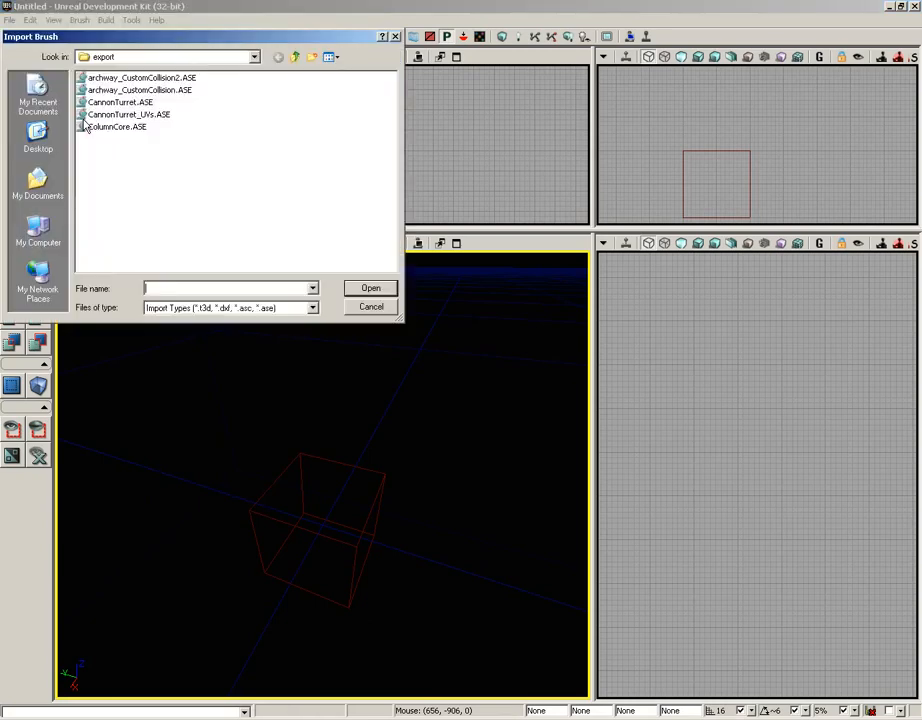
pyautogui.click(112, 127)
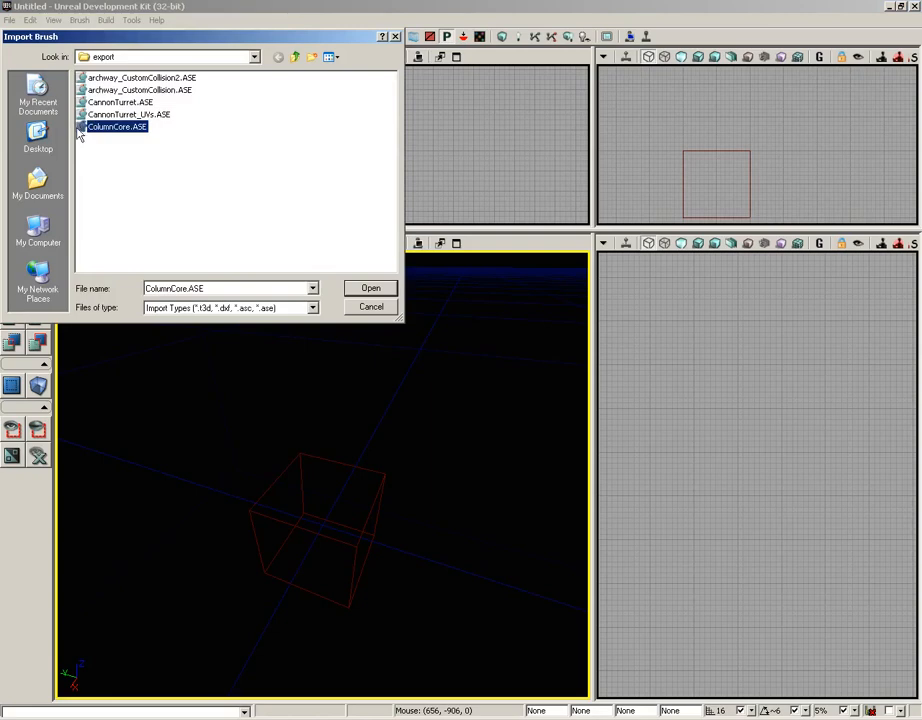
pyautogui.click(386, 289)
pyautogui.click(362, 340)
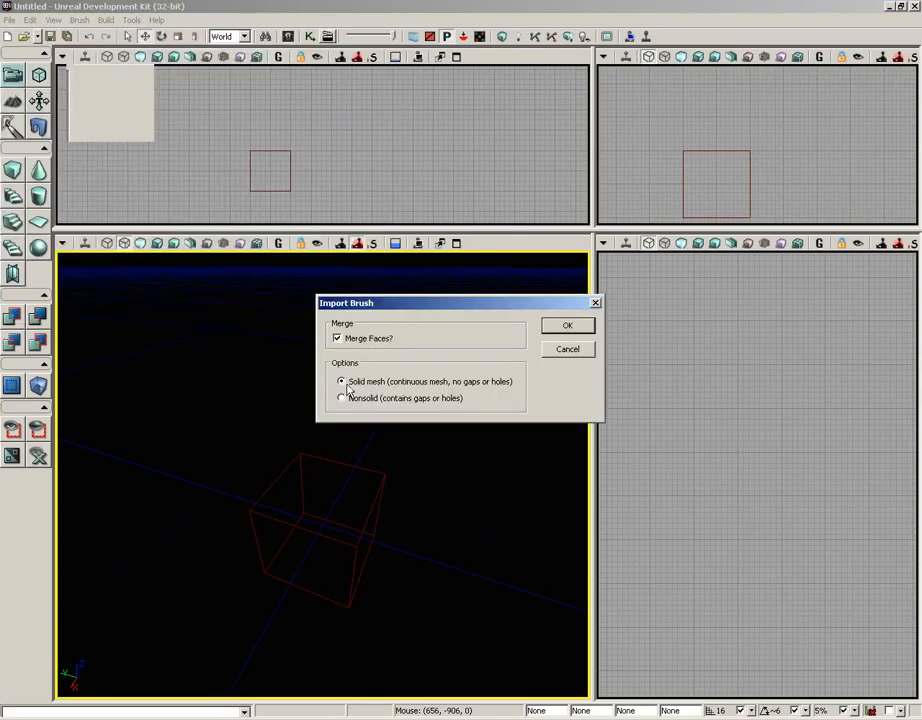
pyautogui.click(568, 326)
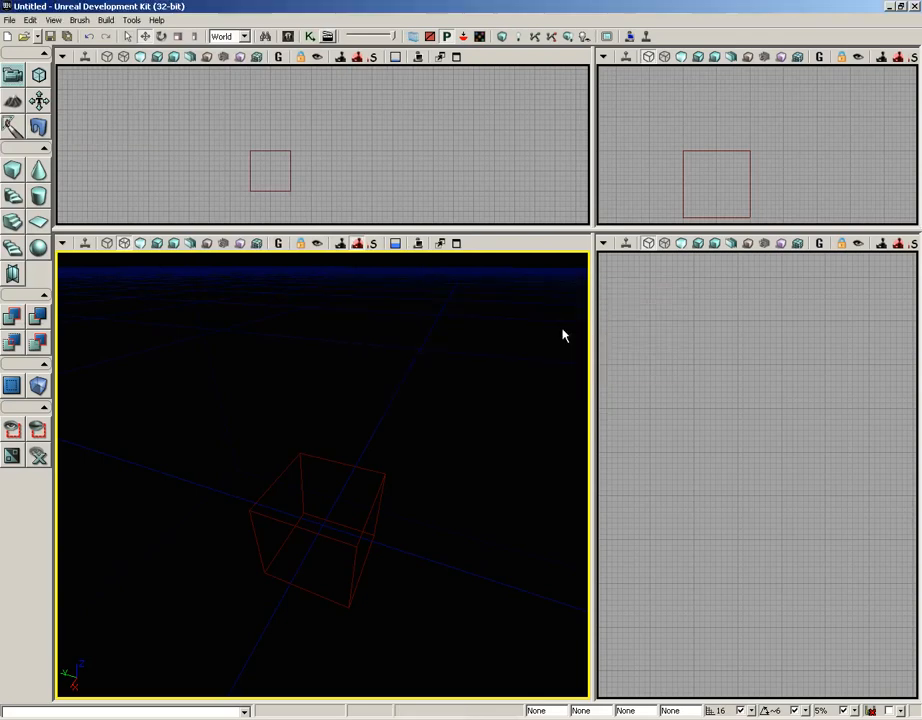
# Select the imported column builder brush and inspect its shape in the perspective view.
pyautogui.click(380, 496)
pyautogui.moveTo(386, 485)
pyautogui.mouseDown()
pyautogui.moveTo(378, 401)
pyautogui.moveTo(392, 468)
pyautogui.mouseUp()
pyautogui.moveTo(392, 468)
pyautogui.mouseDown(button='right')
pyautogui.moveTo(395, 399)
pyautogui.moveTo(385, 461)
pyautogui.mouseUp(button='right')
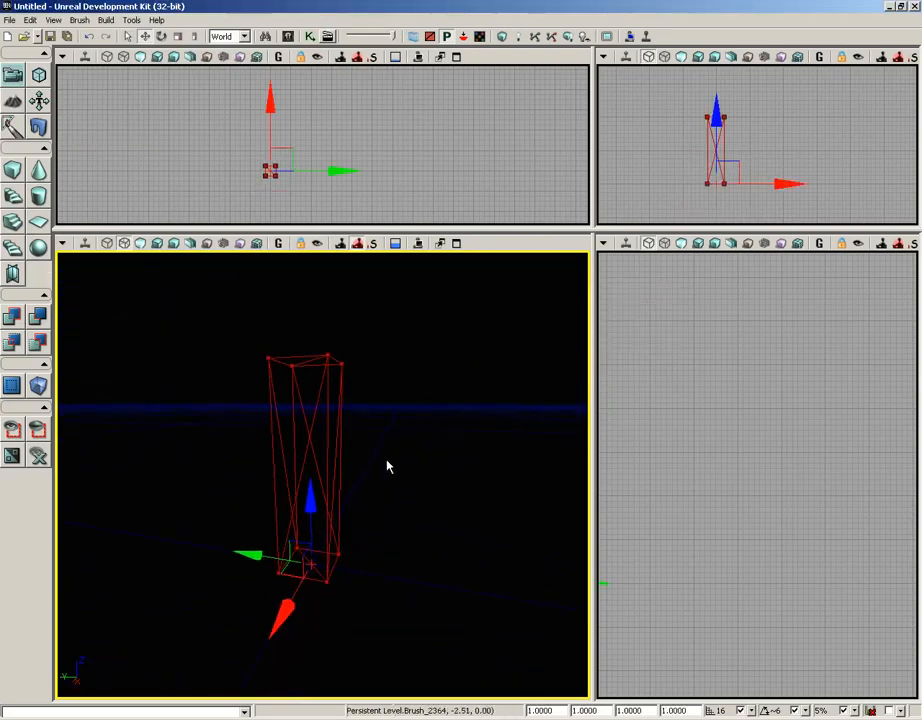
pyautogui.moveTo(385, 461); pyautogui.dragTo(394, 468)
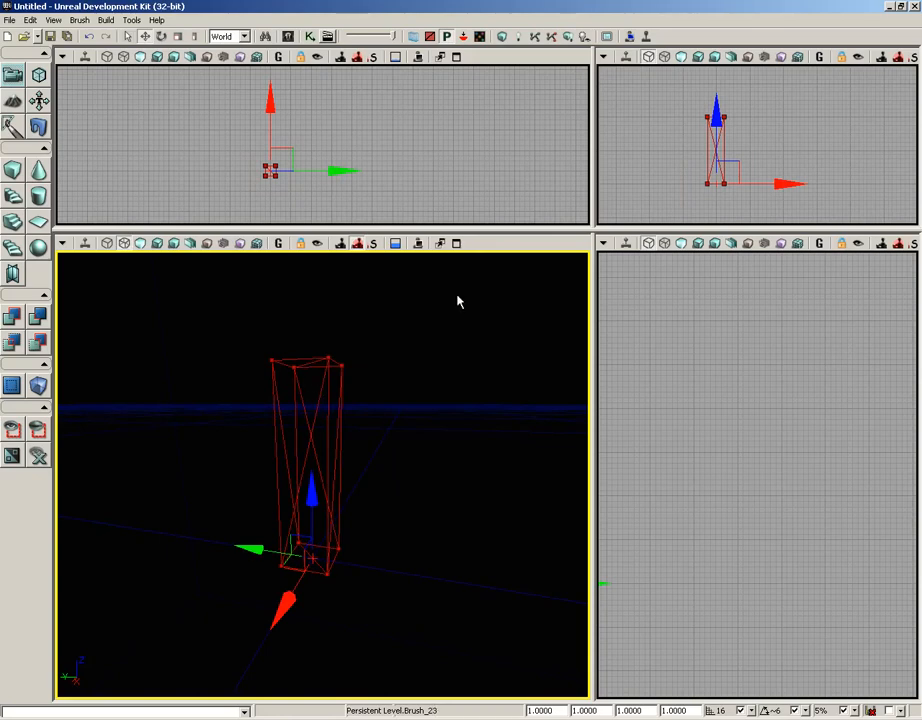
pyautogui.click(80, 20)
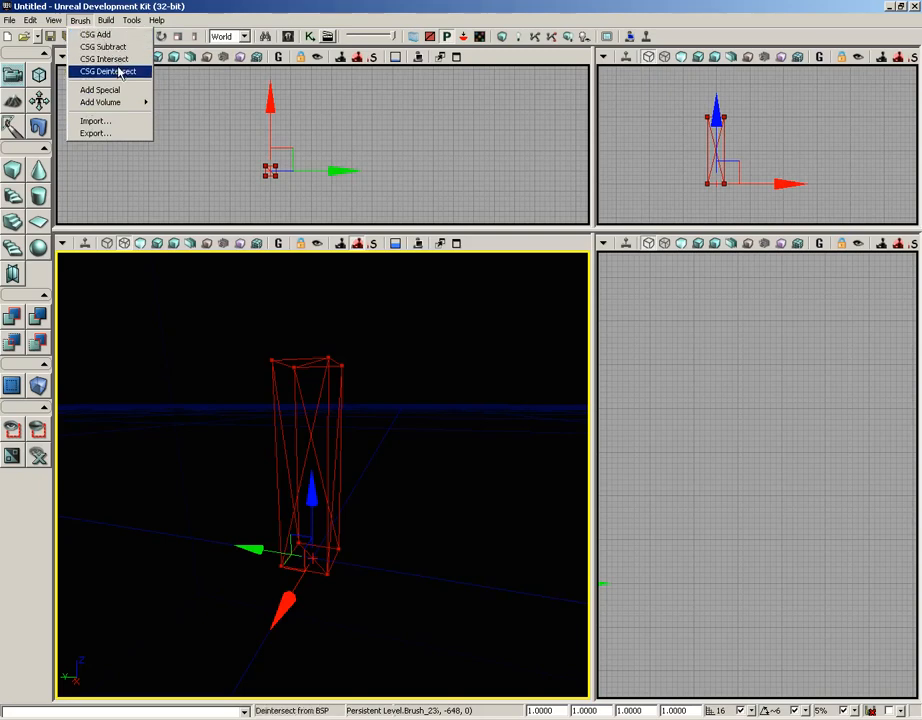
pyautogui.moveTo(104, 106)
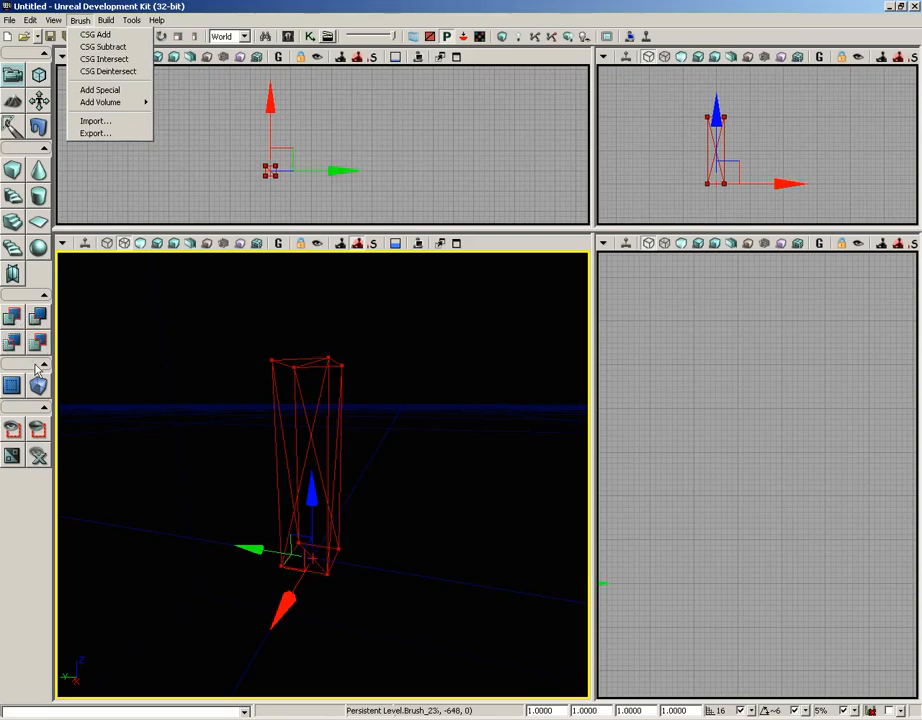
pyautogui.moveTo(128, 356)
pyautogui.mouseDown()
pyautogui.moveTo(173, 385)
pyautogui.moveTo(174, 366)
pyautogui.mouseUp()
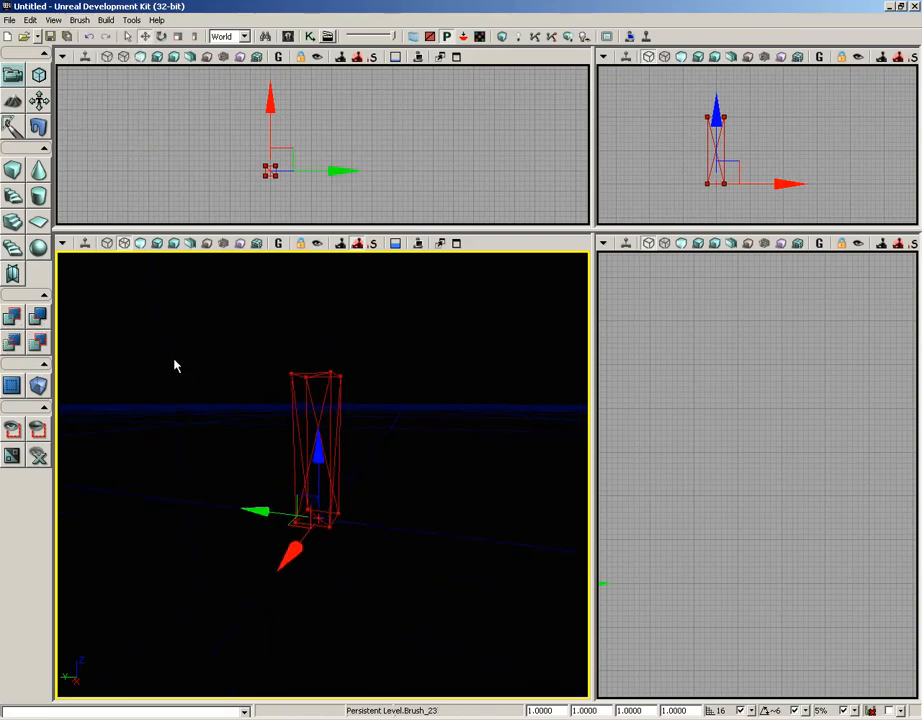